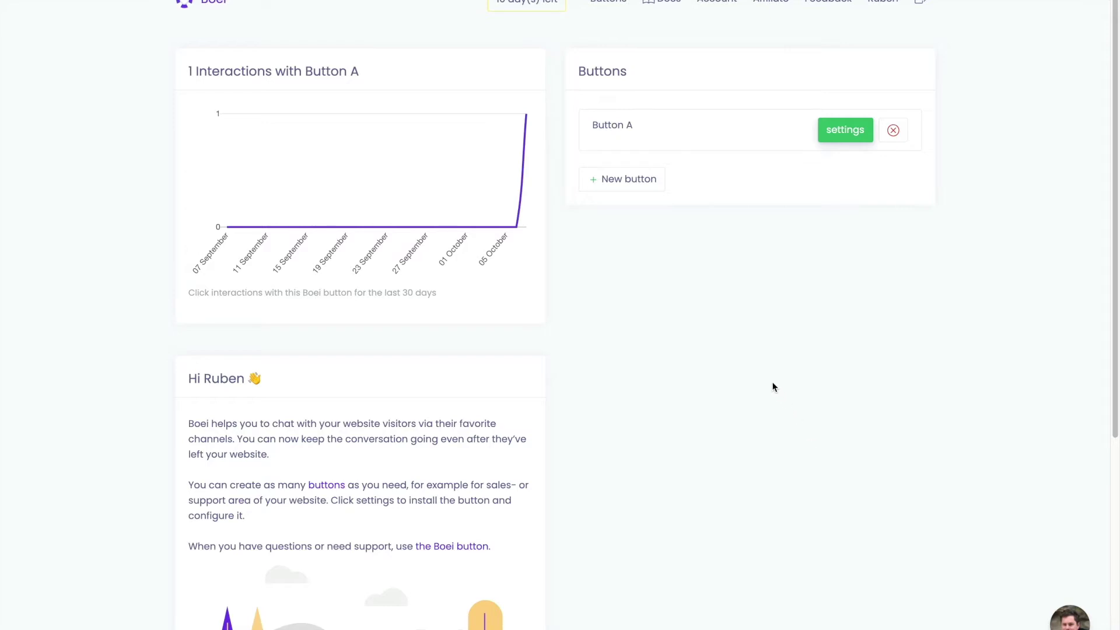
Create a new button named "Button B" and open its settings
left_click(653, 182)
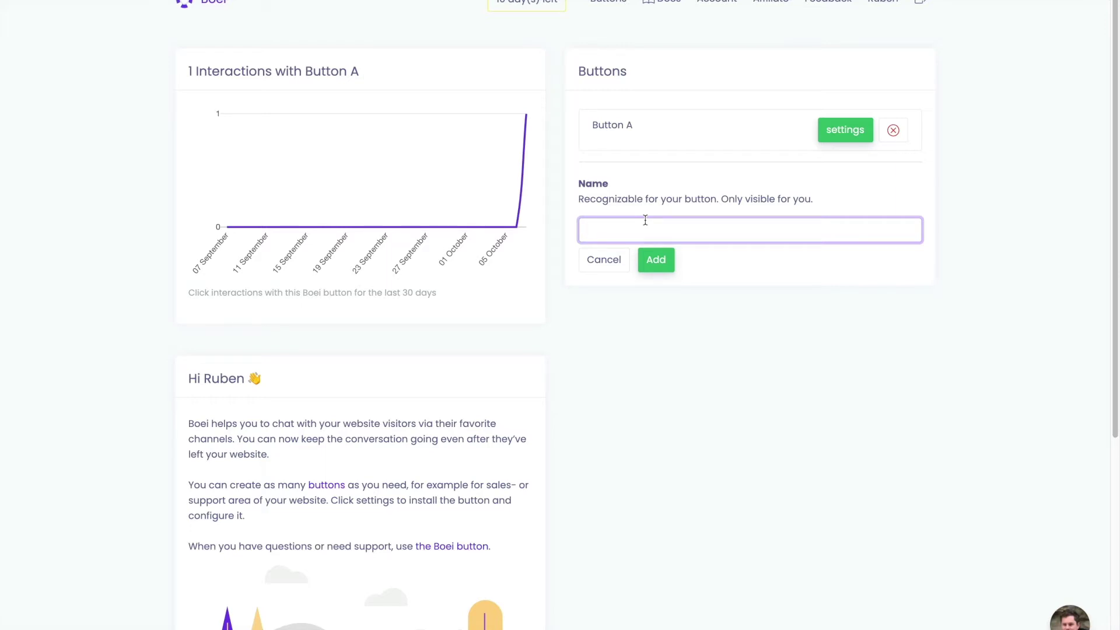
type("Button B")
left_click(664, 267)
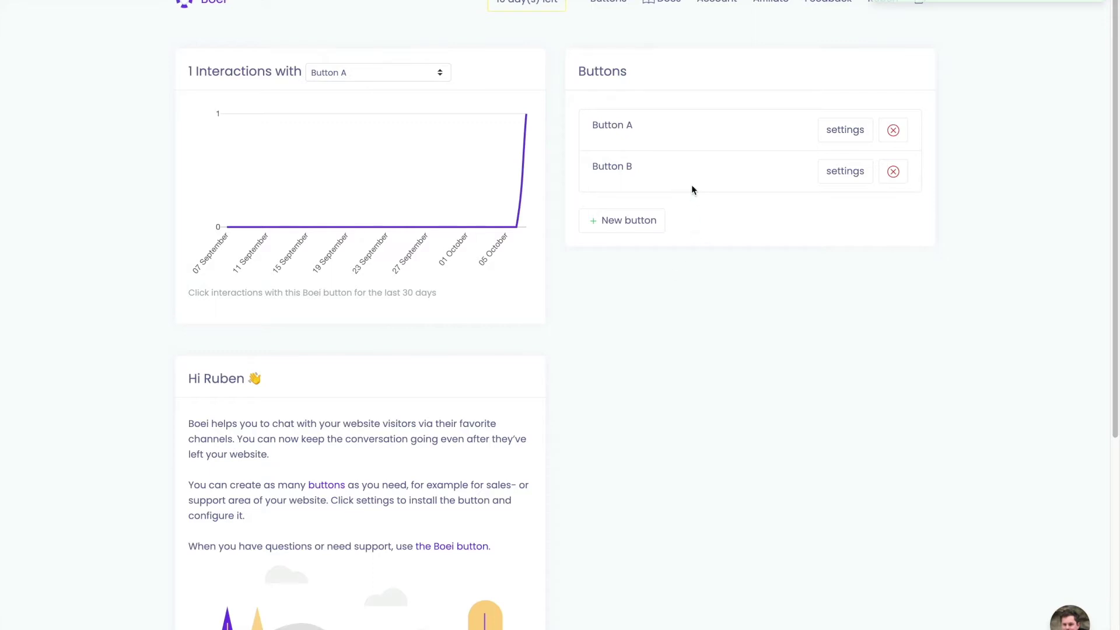
left_click(861, 182)
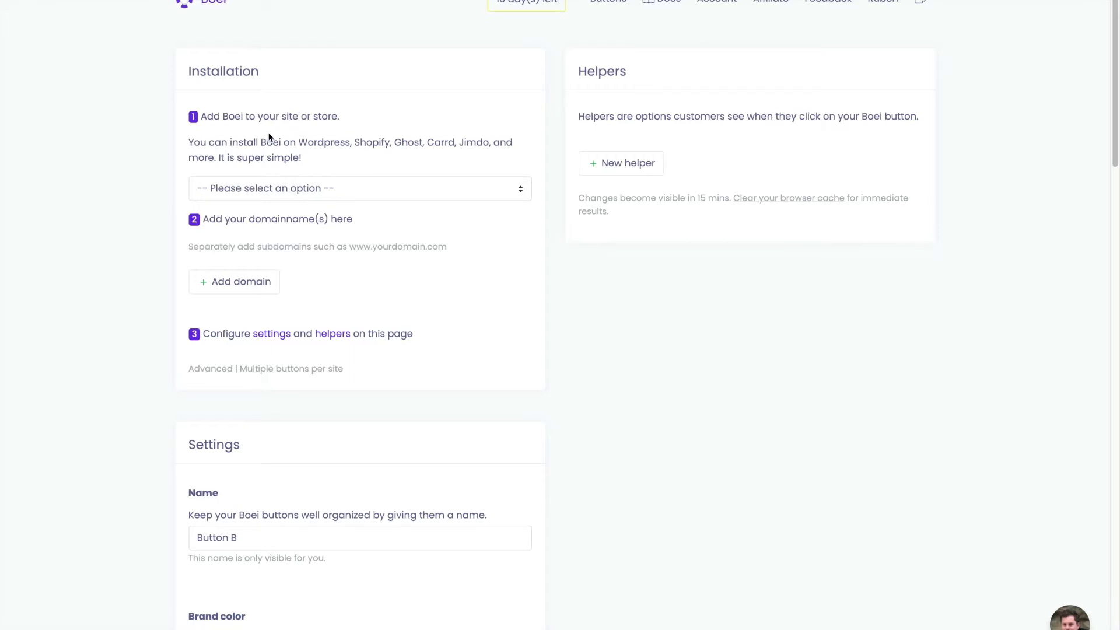
View the HTML snippet installation instructions and set the installation platform to WordPress
left_click(295, 188)
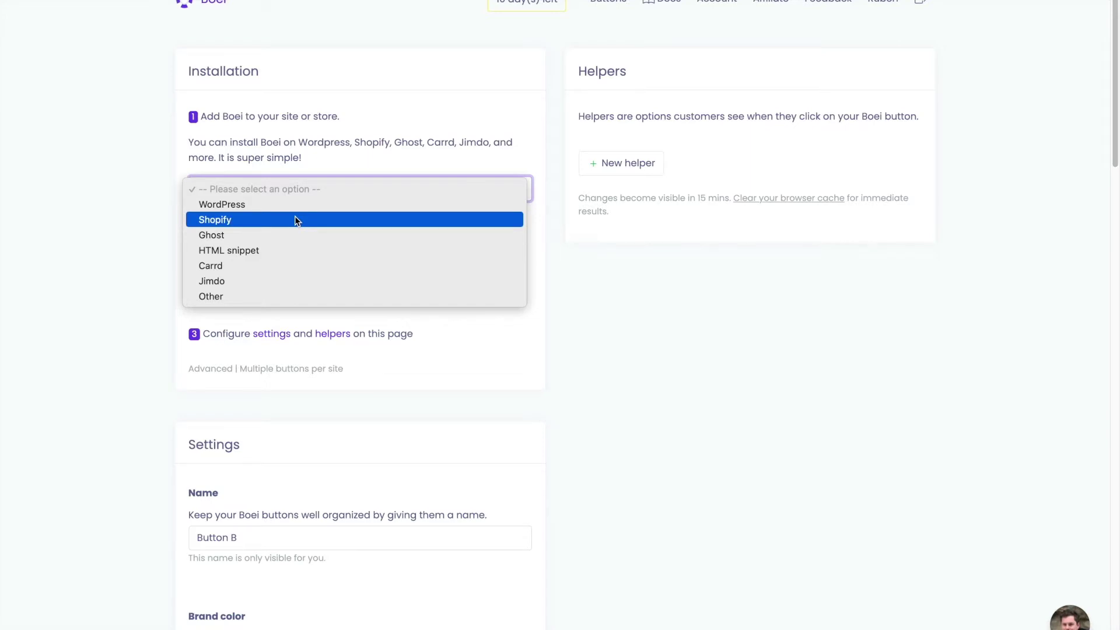
left_click(292, 252)
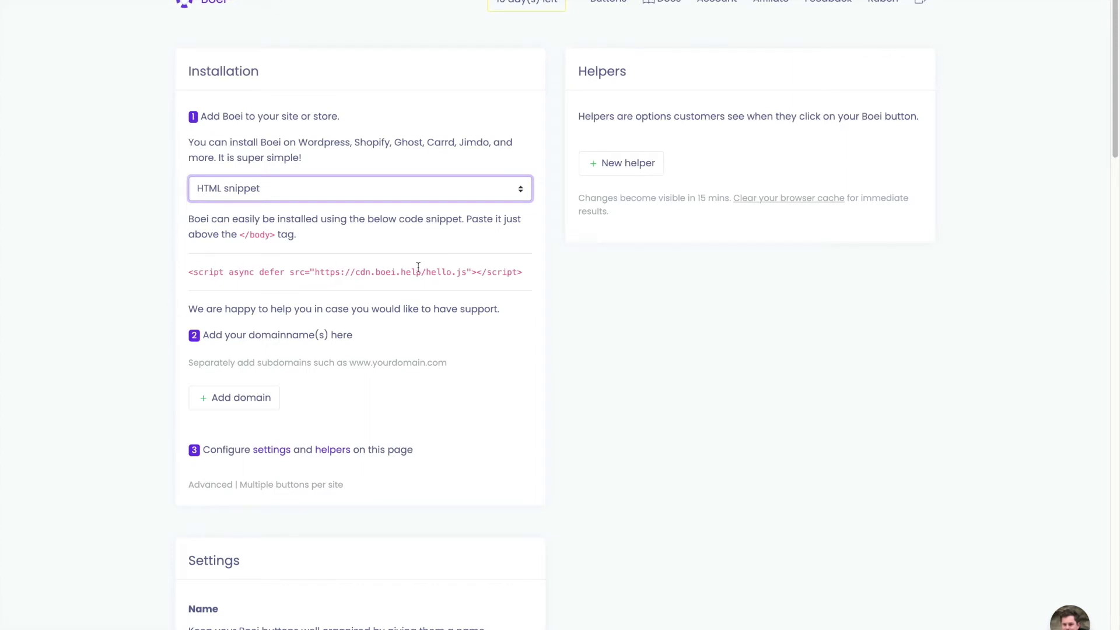
left_click(250, 196)
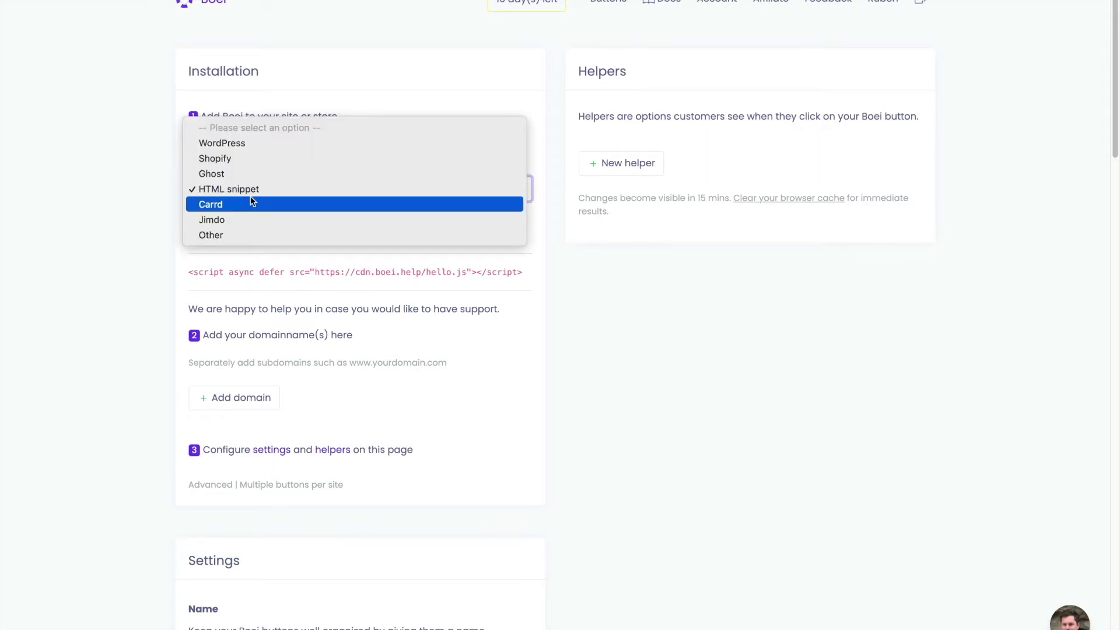
left_click(251, 144)
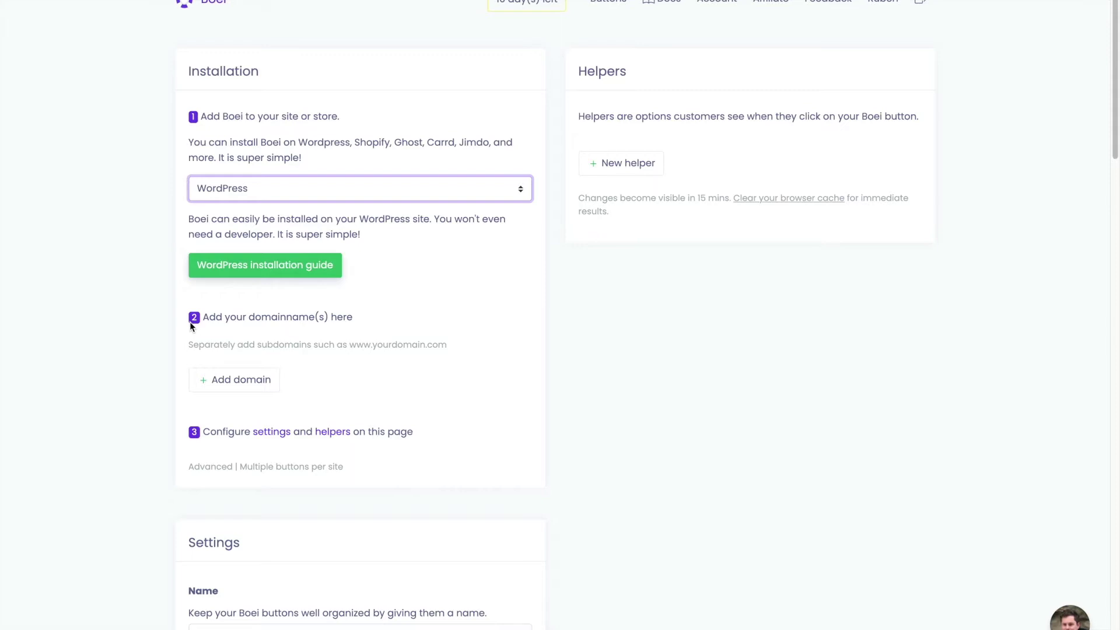
Add the domain boei.help to Button B's installation domains
left_click(222, 379)
left_click(263, 397)
type("bo")
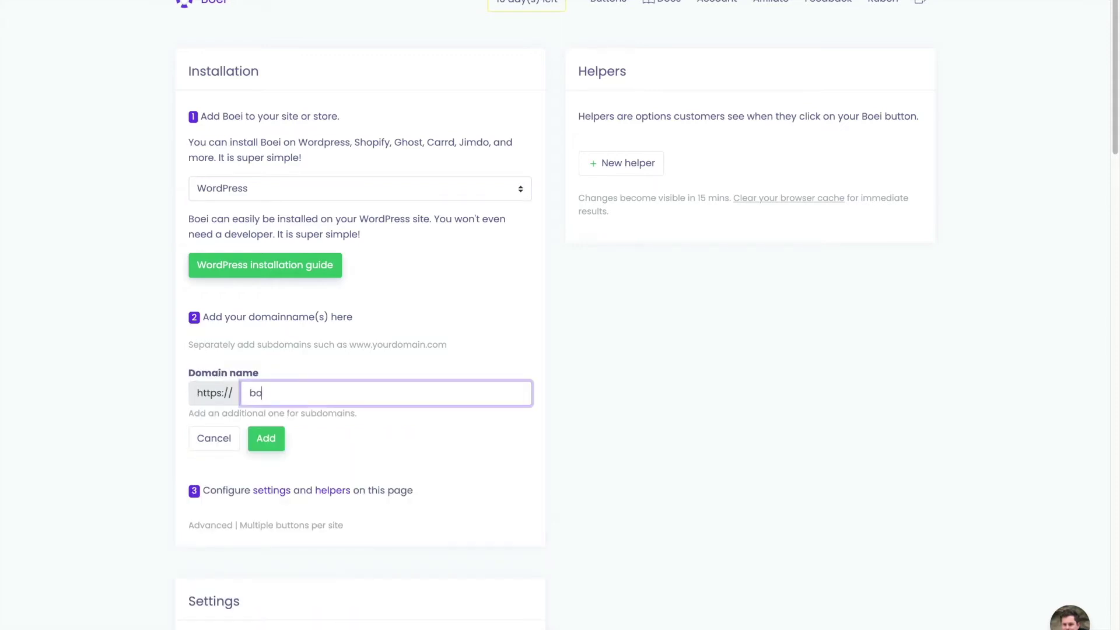
type("ei.help")
left_click(267, 441)
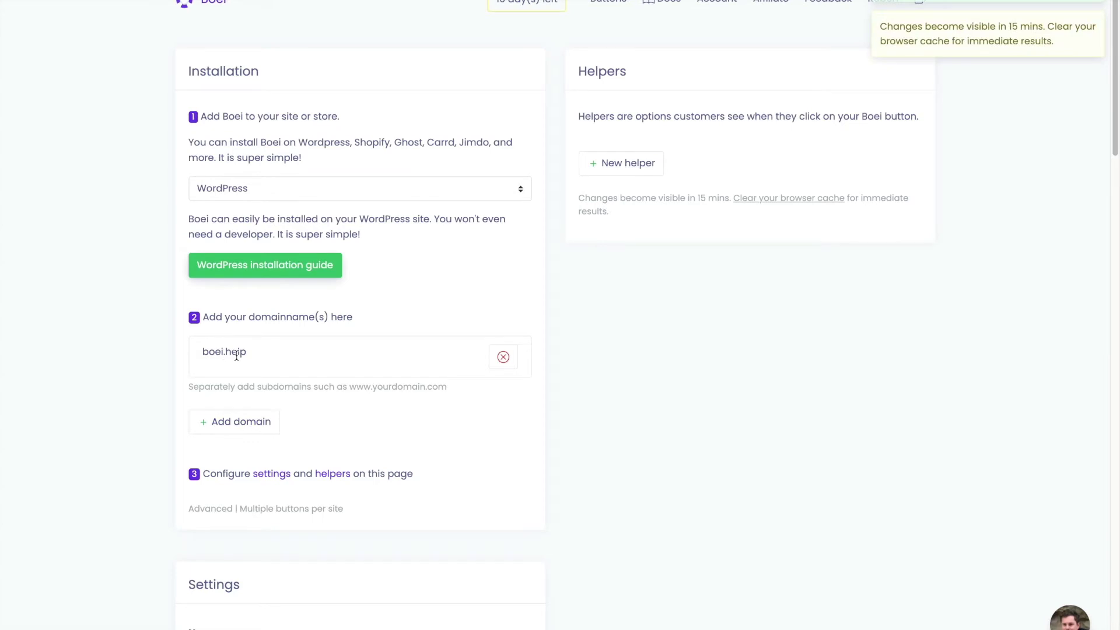
left_click(250, 421)
left_click(278, 431)
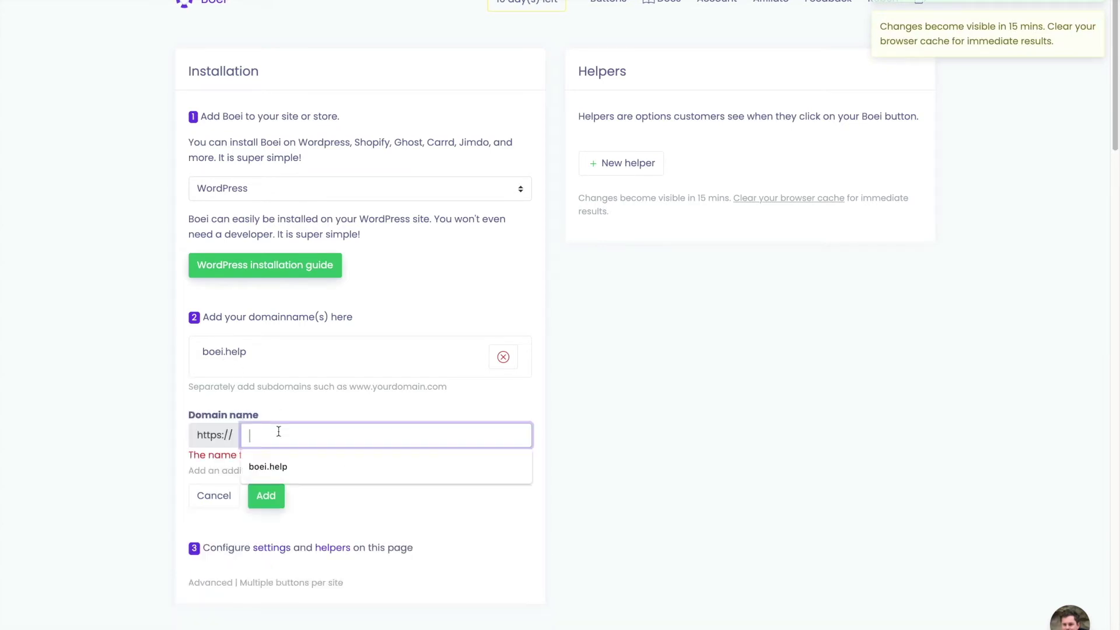
type("www.bo")
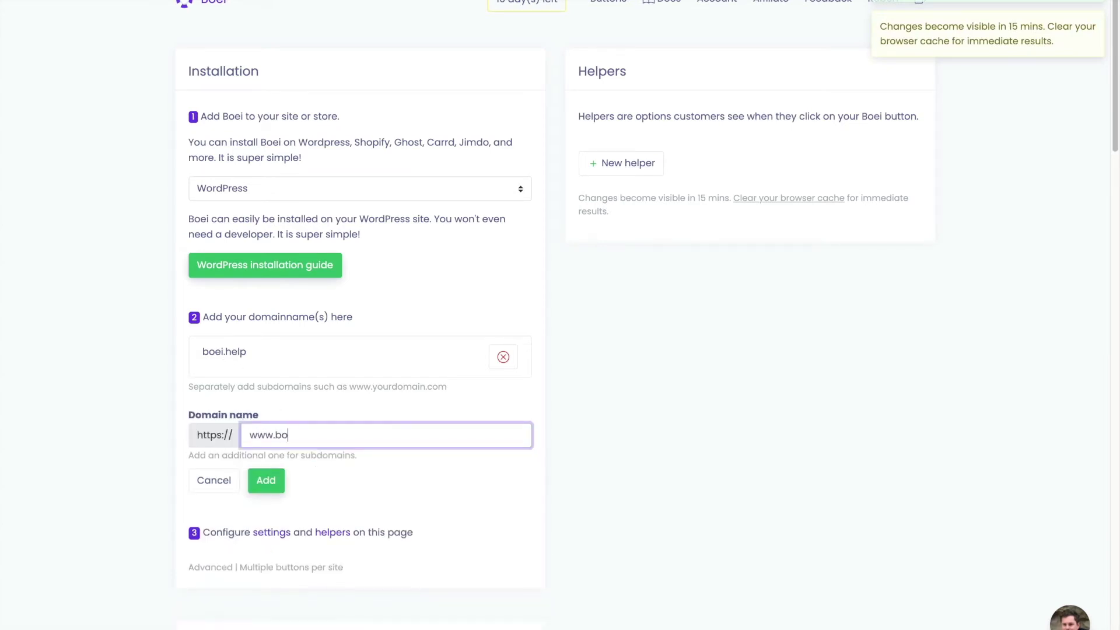
type("ei.help")
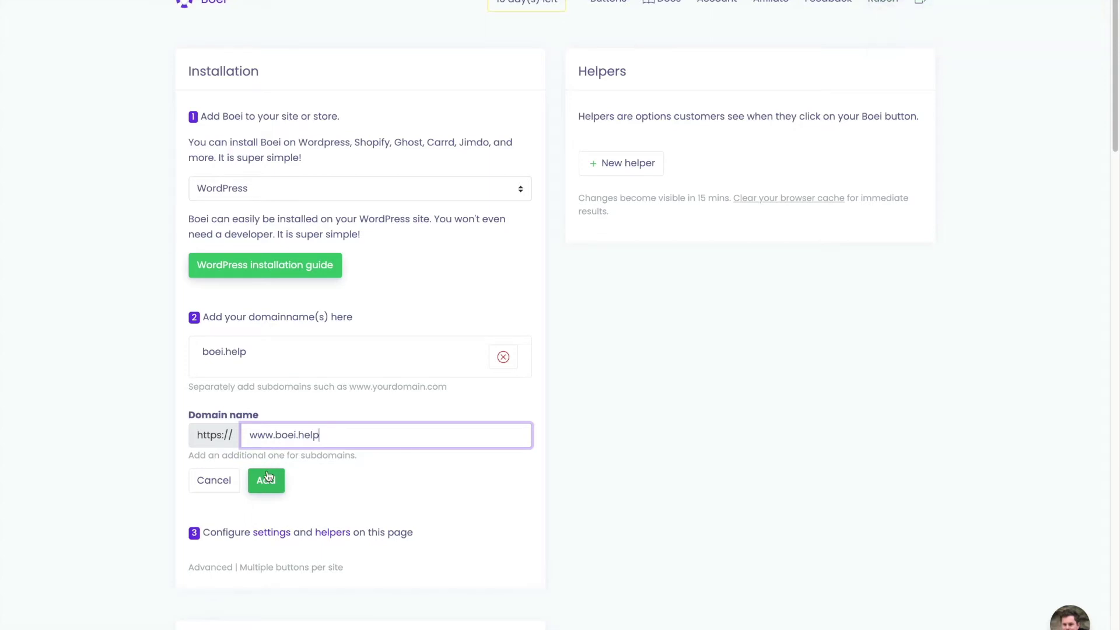
left_click(266, 480)
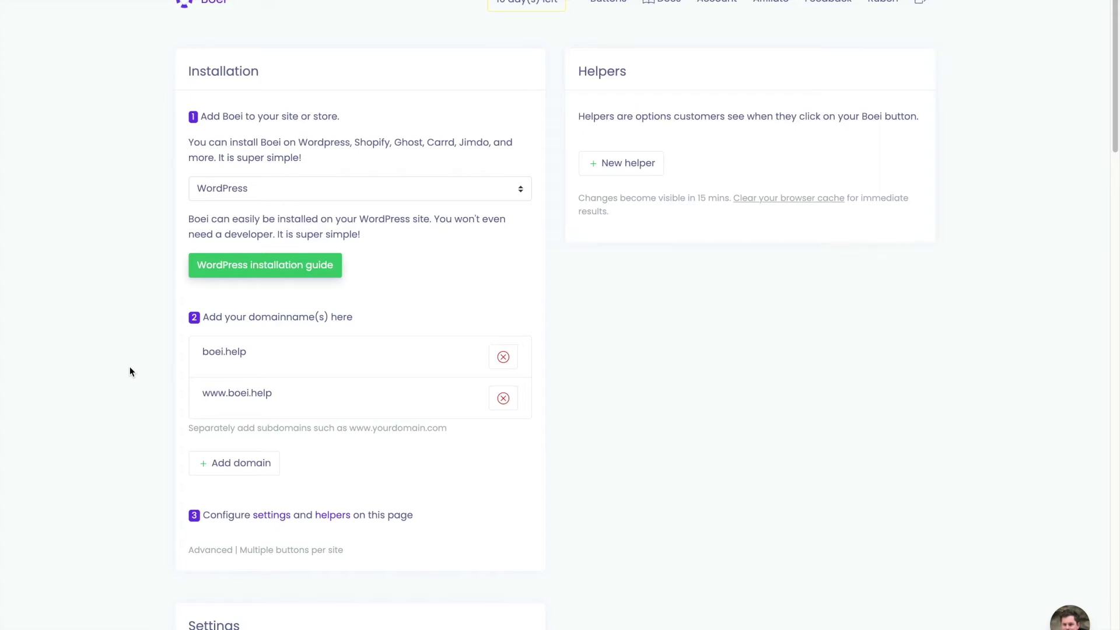
Set Button B's brand color to the preset green #27af60
scroll(148, 337, "down", 8)
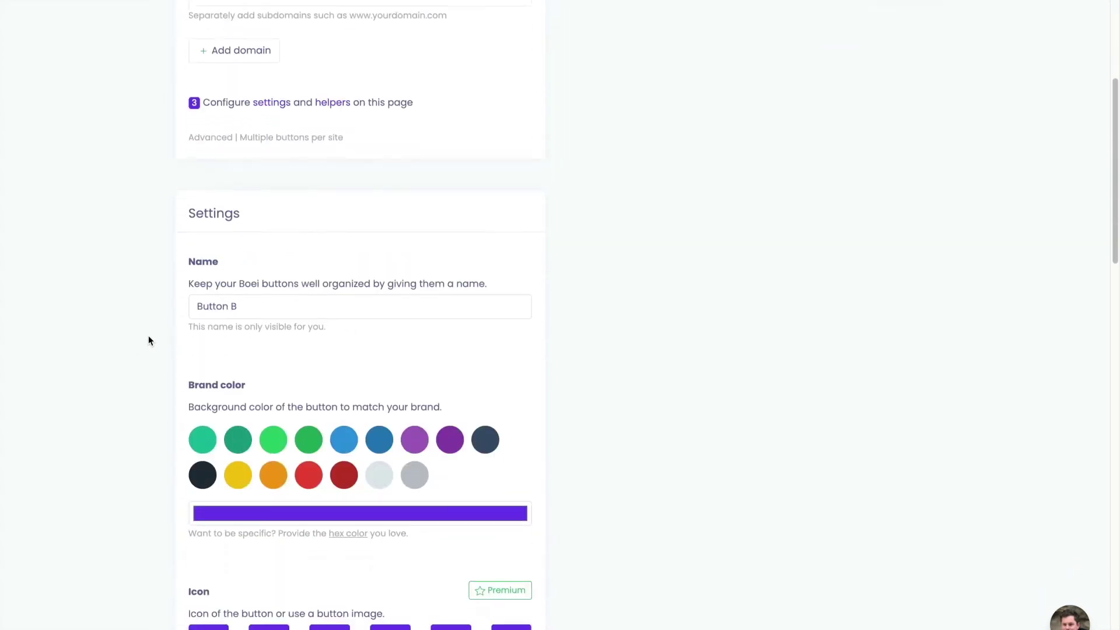
scroll(149, 341, "down", 2)
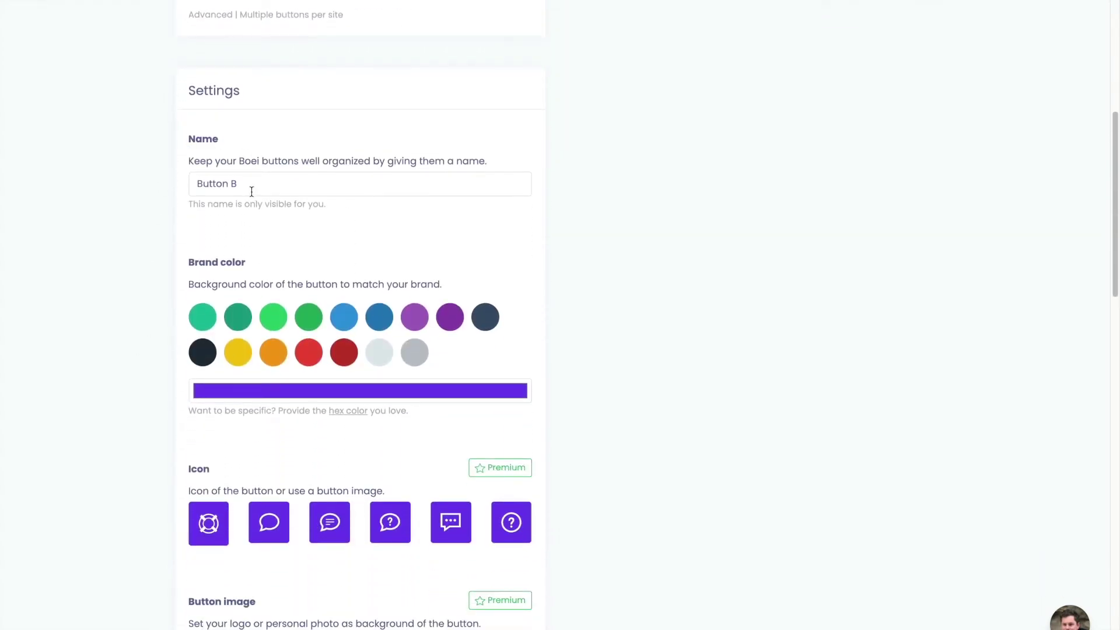
scroll(182, 220, "down", 2)
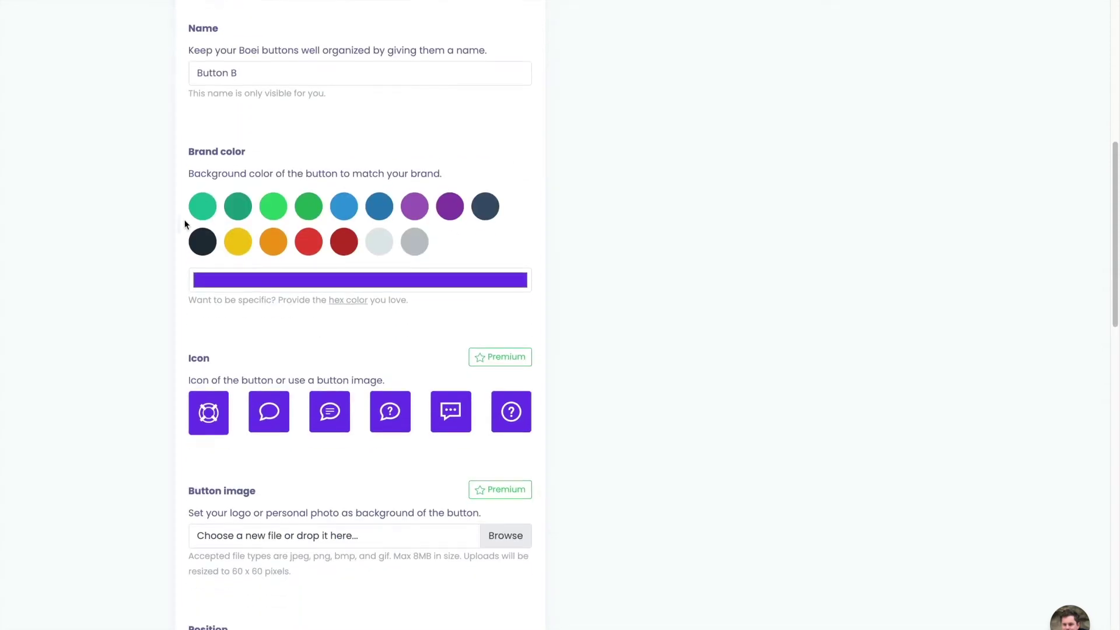
left_click(304, 214)
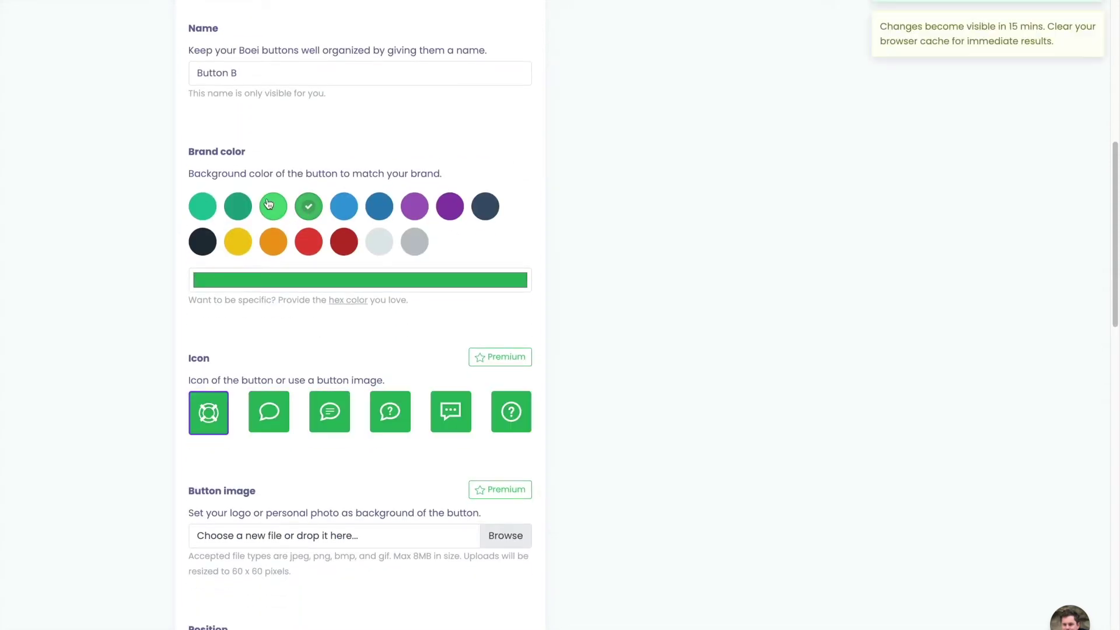
Examine the custom and hex brand color options, the icon and button image settings, and the available button positions
left_click(384, 279)
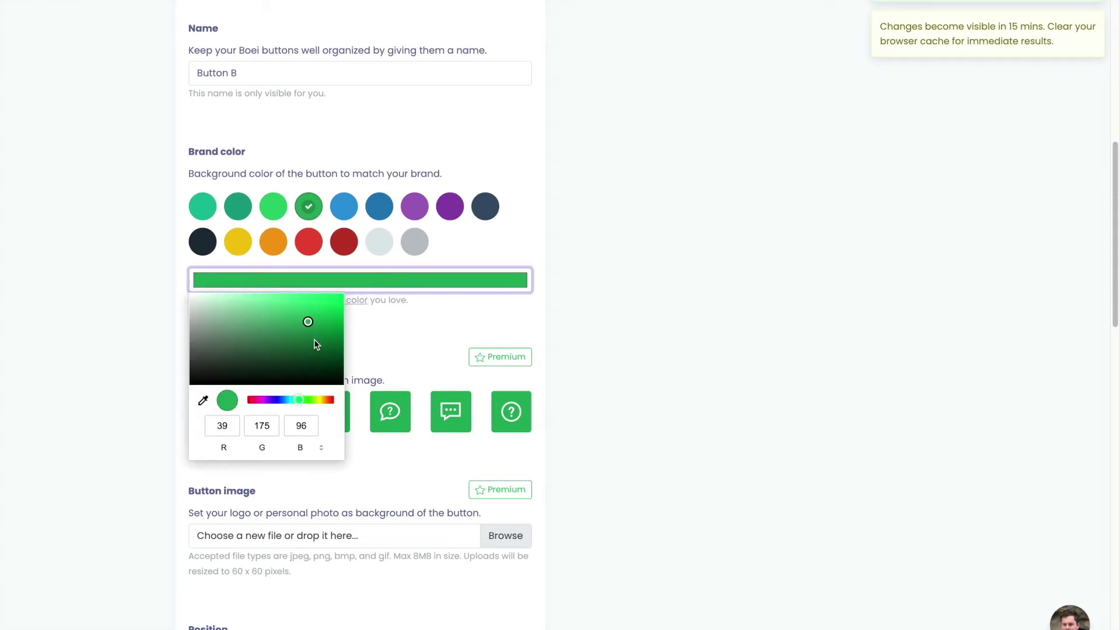
left_click(373, 341)
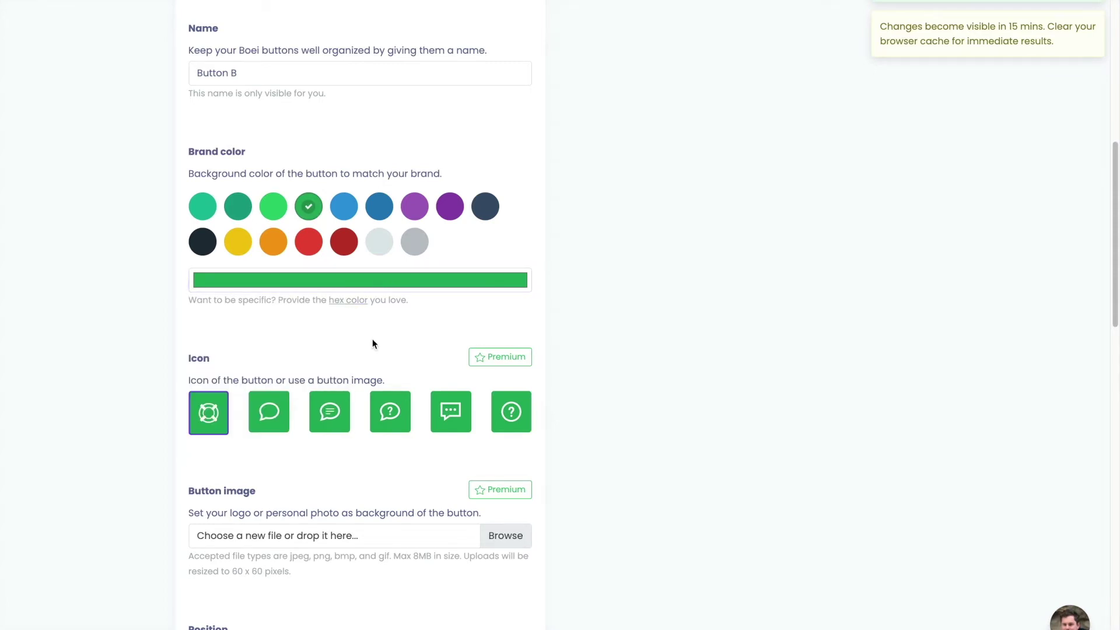
left_click(357, 304)
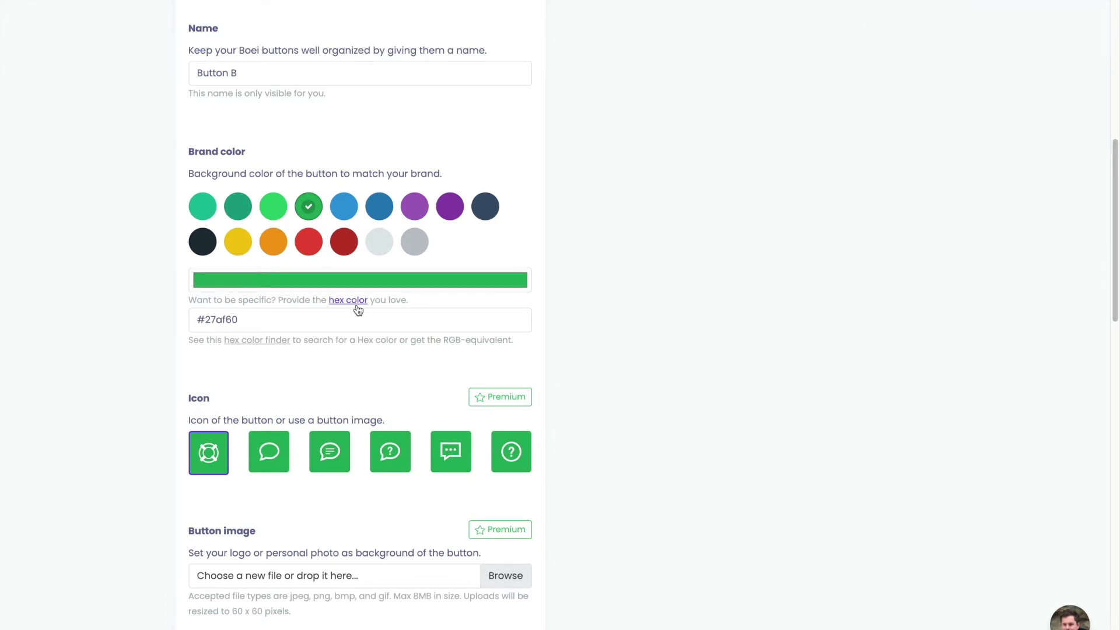
left_click(355, 304)
scroll(150, 295, "down", 3)
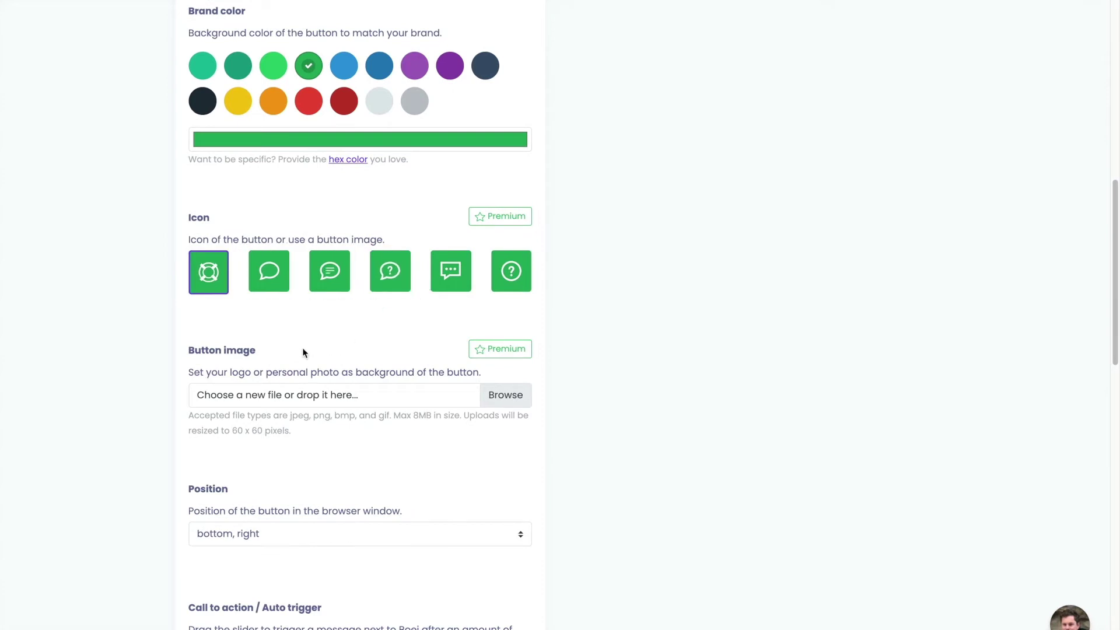
scroll(316, 348, "down", 5)
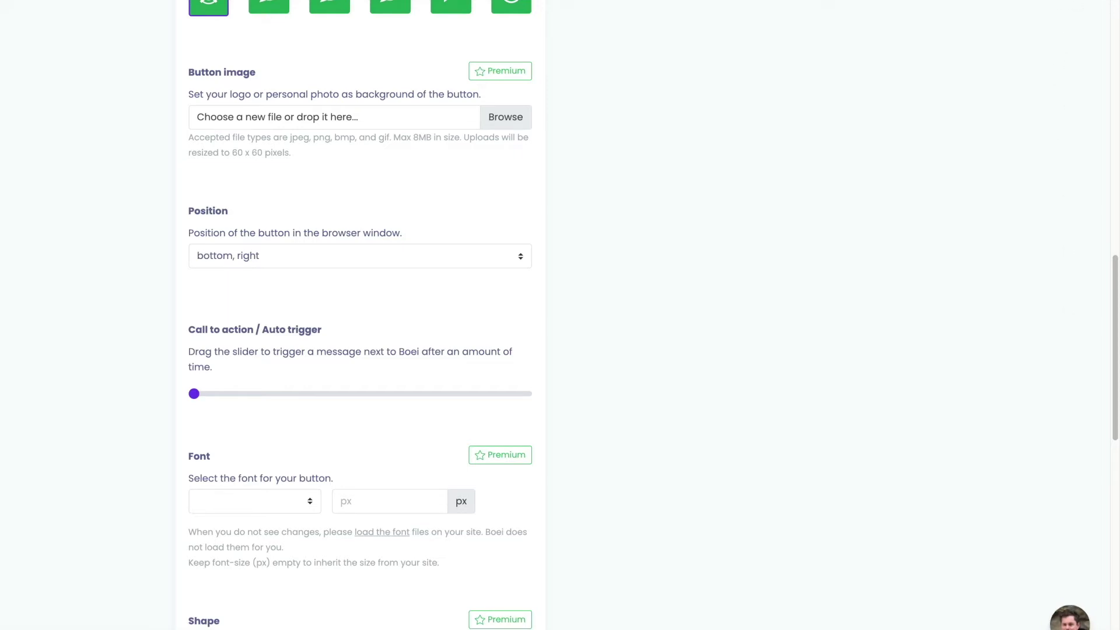
left_click(286, 256)
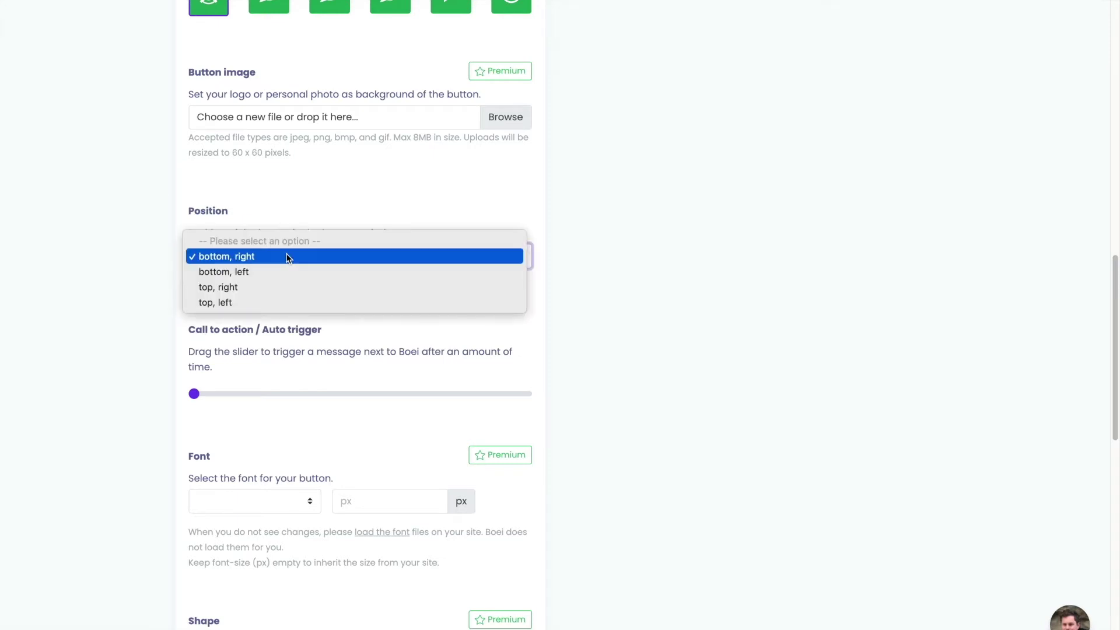
left_click(119, 258)
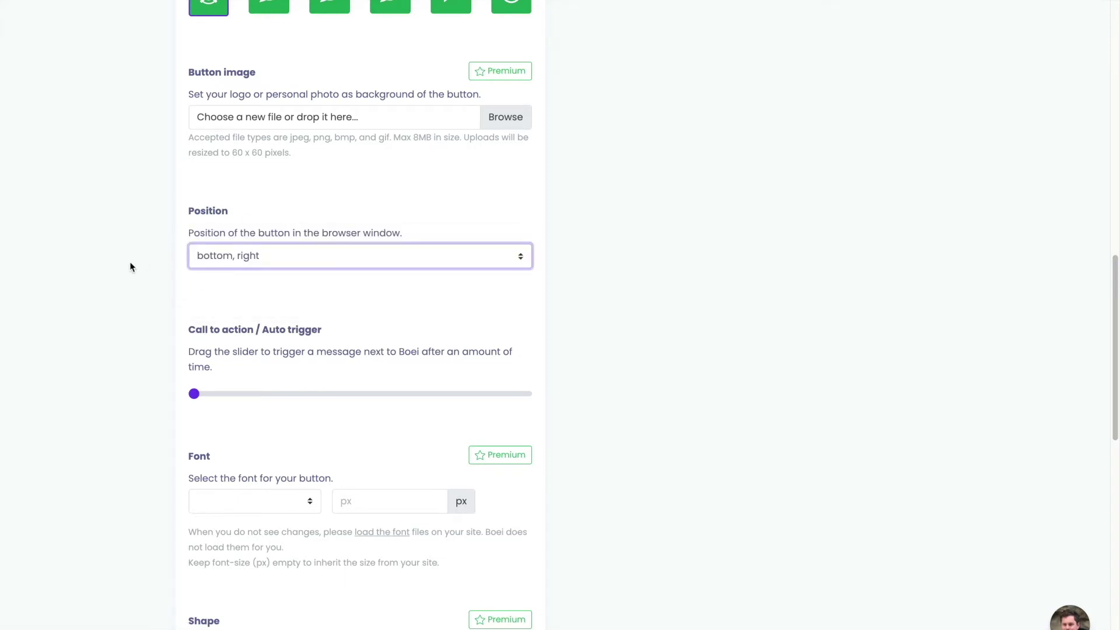
Set the call to action to appear after 8 seconds with the text "Message"
scroll(175, 233, "down", 3)
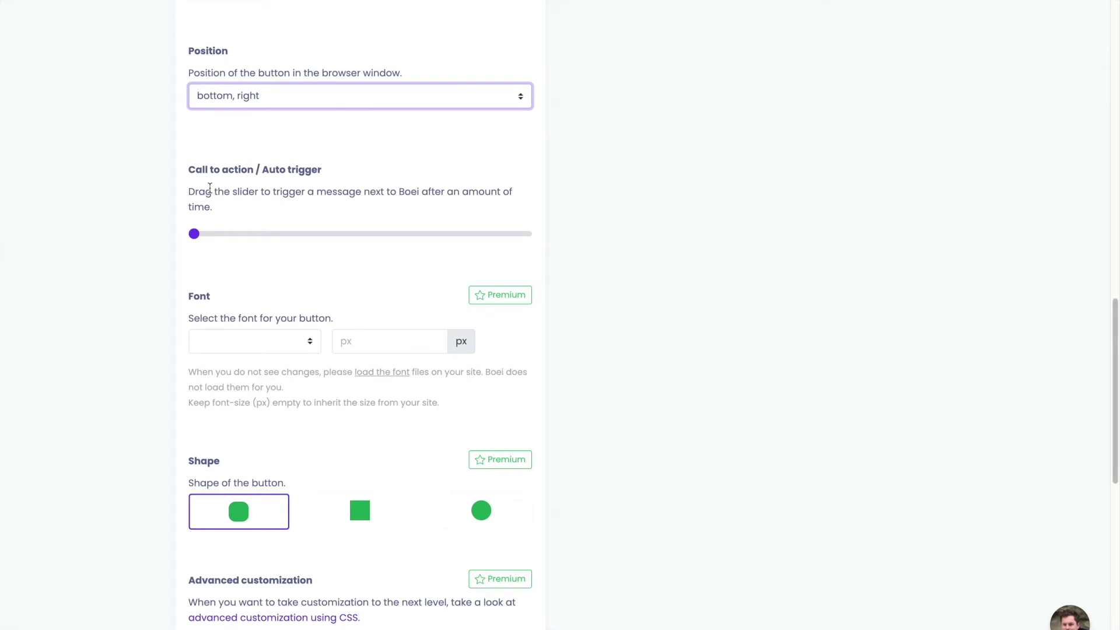
left_click(194, 234)
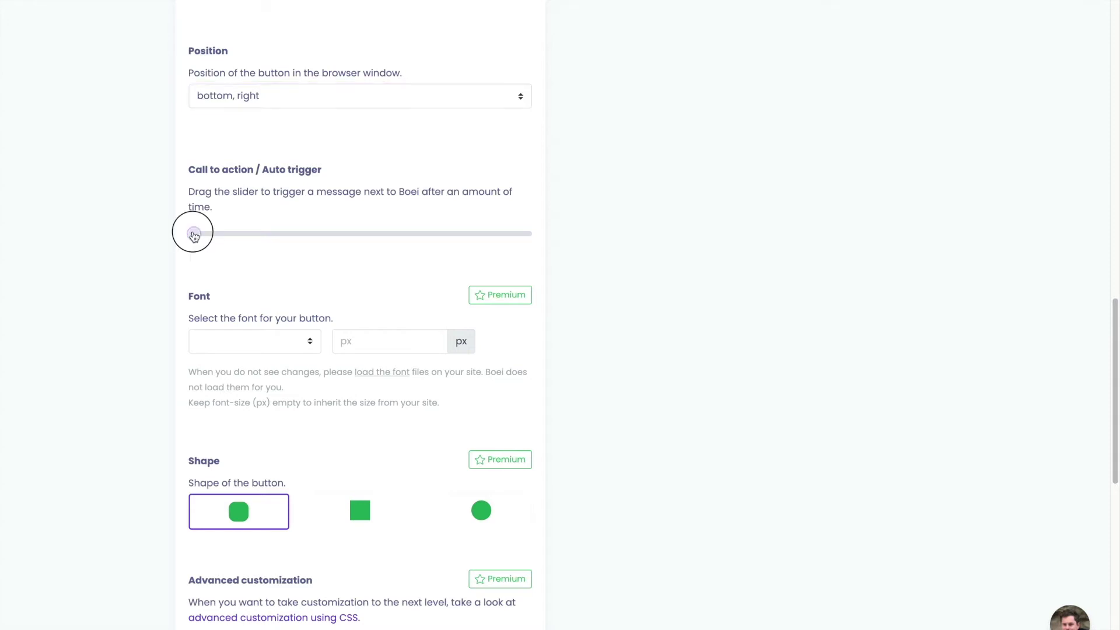
left_click_drag(194, 234, 237, 234)
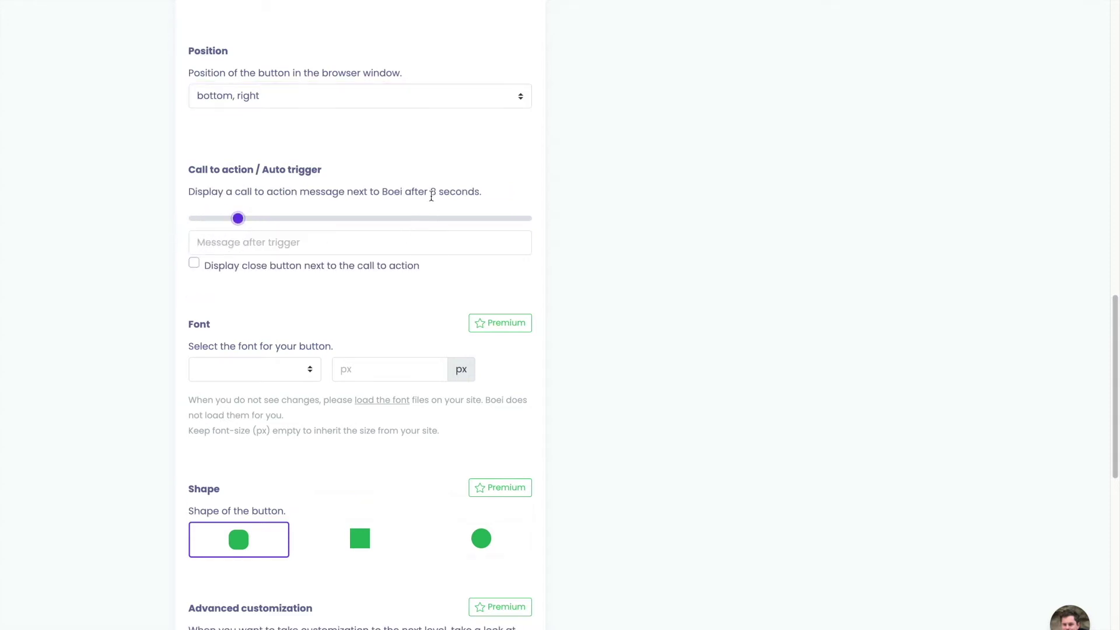
left_click(384, 241)
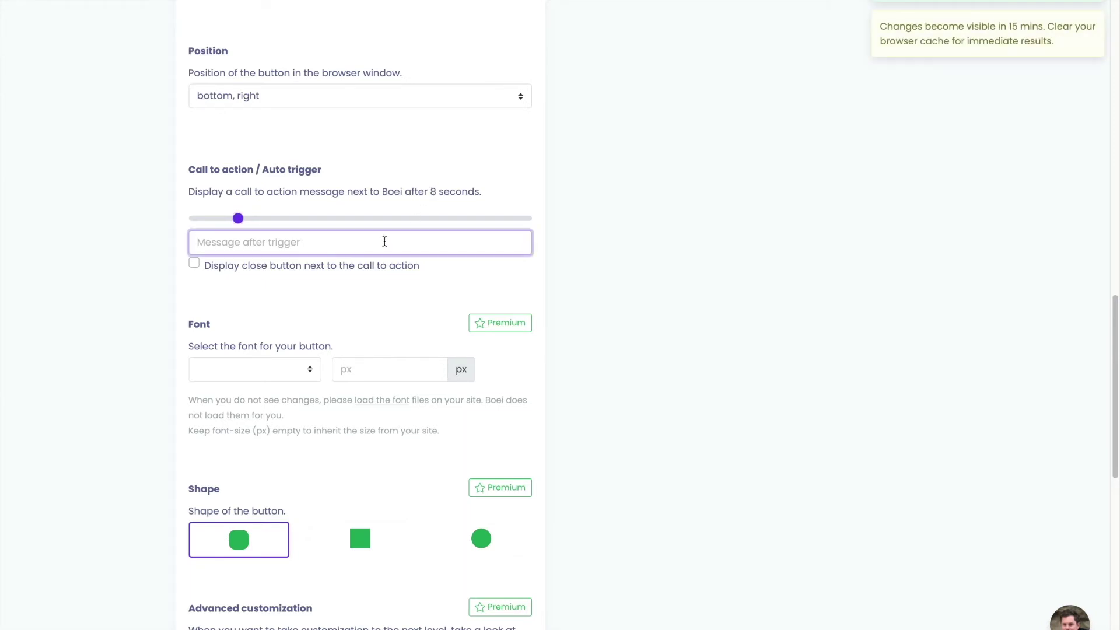
type("Message")
left_click(363, 289)
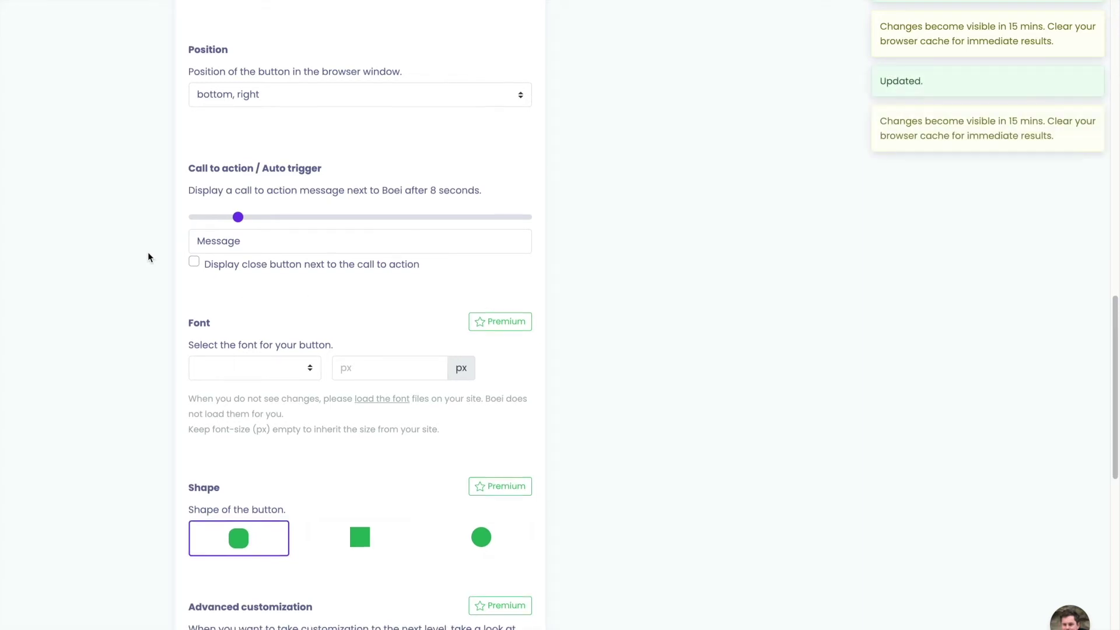
Examine the available fonts and the shape, weekly report, business hours, page hiding, transparency and whitelabel settings
scroll(148, 254, "down", 2)
scroll(148, 258, "down", 1)
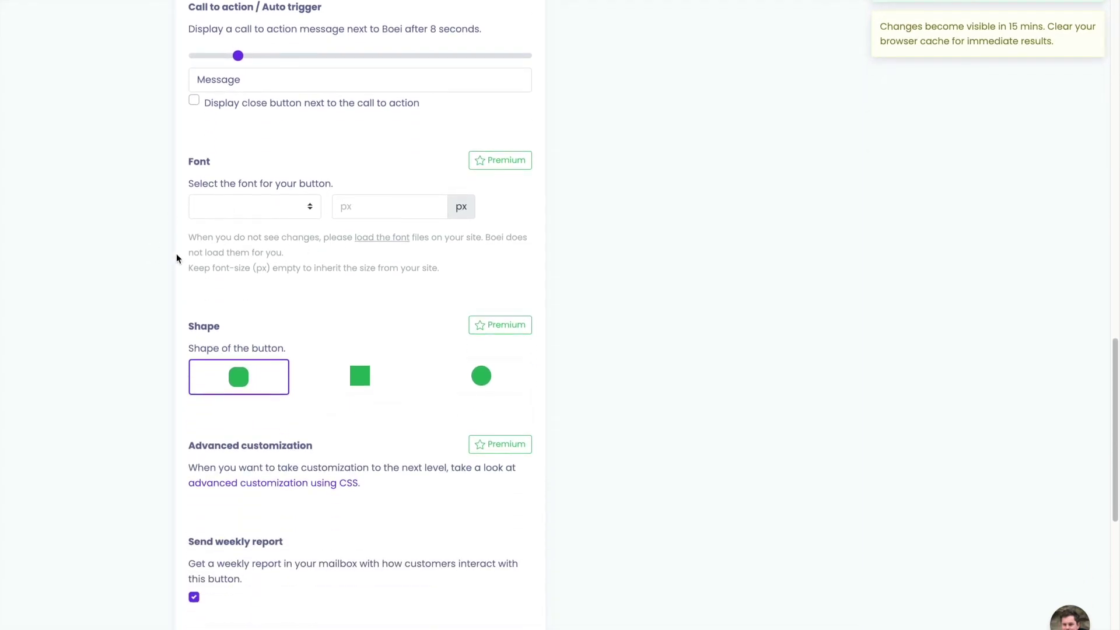
left_click(260, 206)
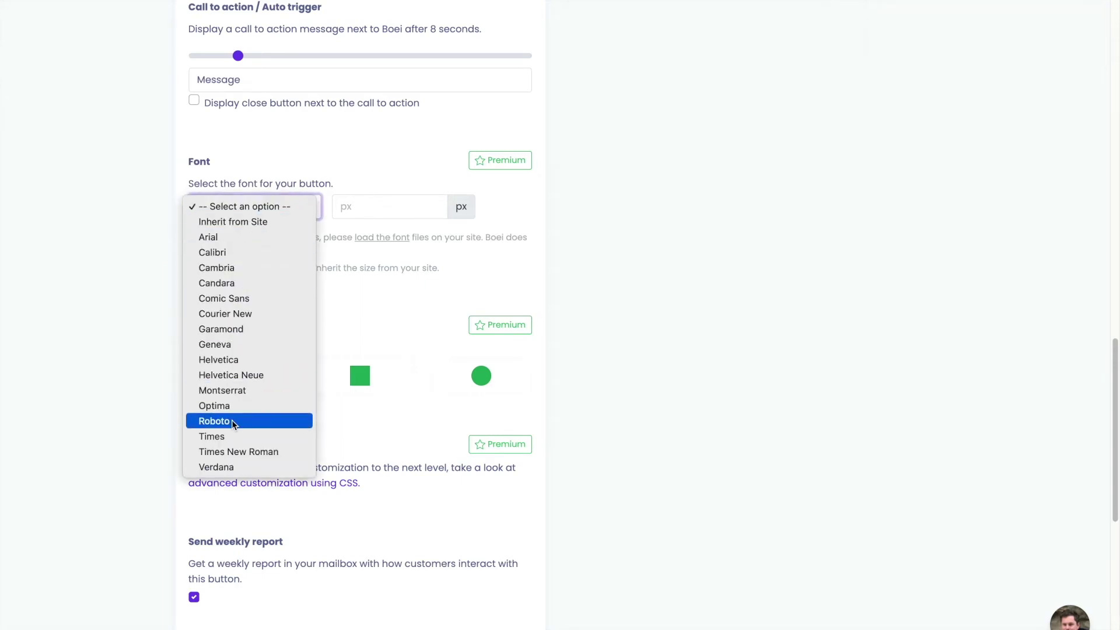
left_click(158, 252)
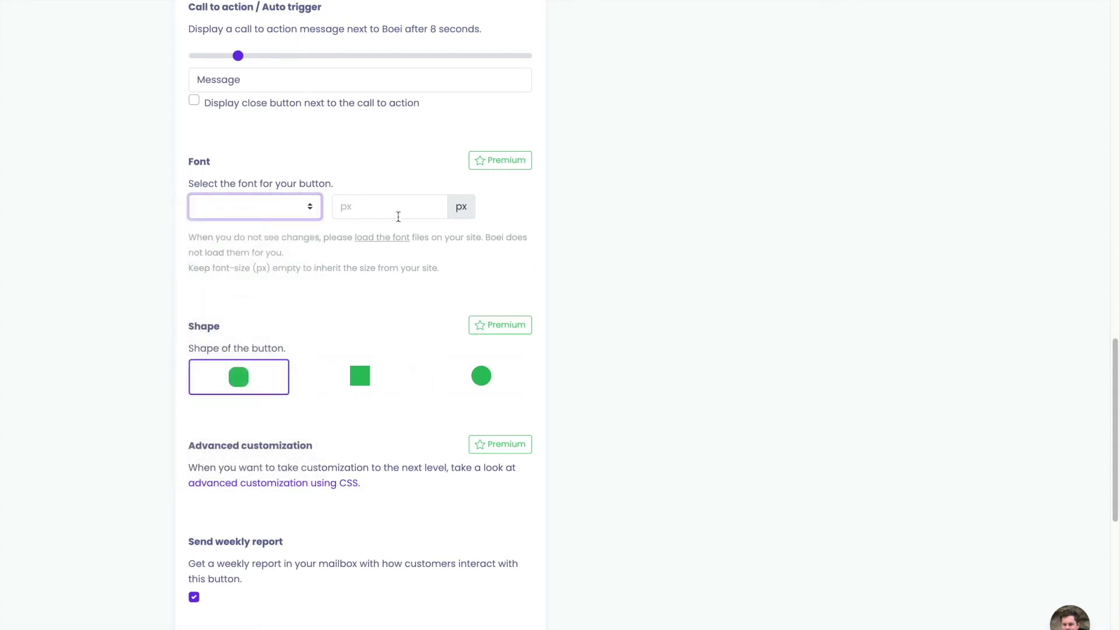
scroll(143, 240, "down", 4)
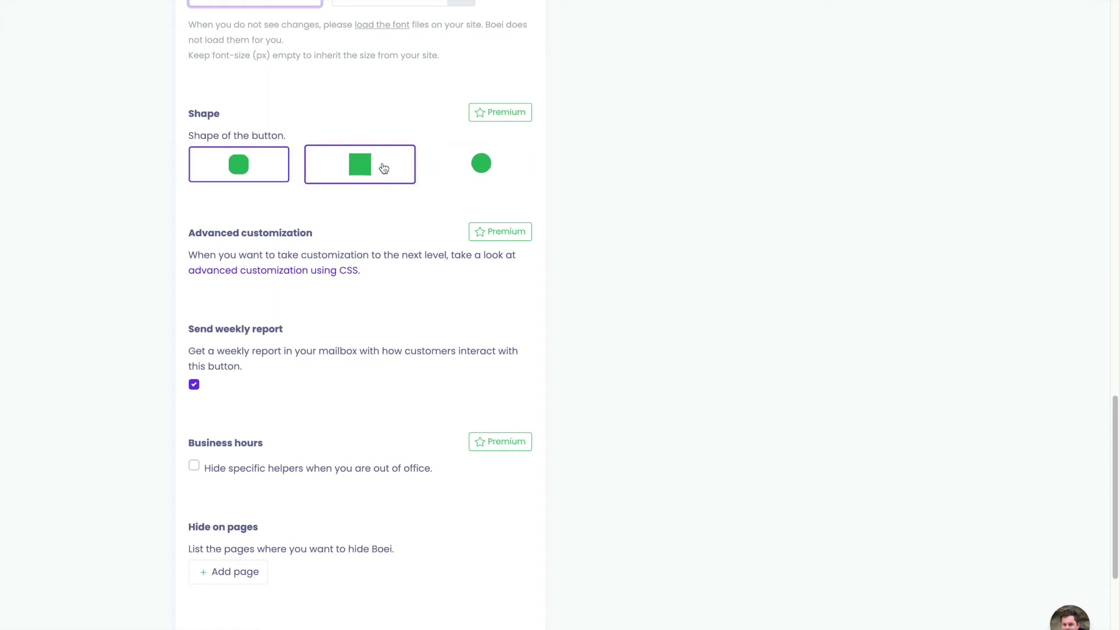
scroll(145, 211, "down", 1)
scroll(144, 215, "down", 2)
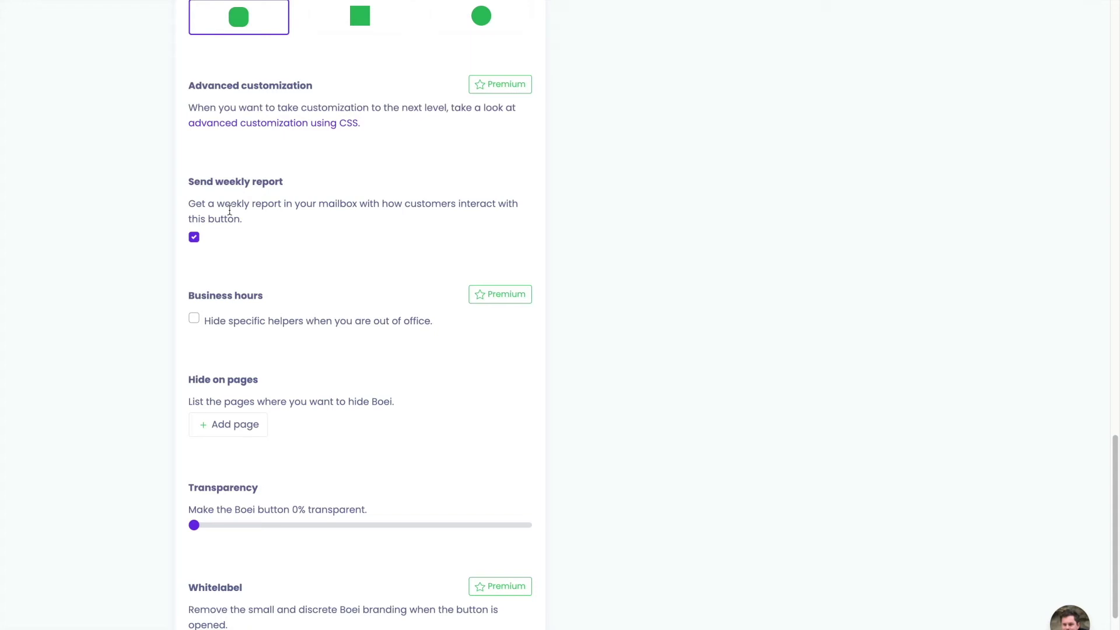
scroll(163, 217, "down", 3)
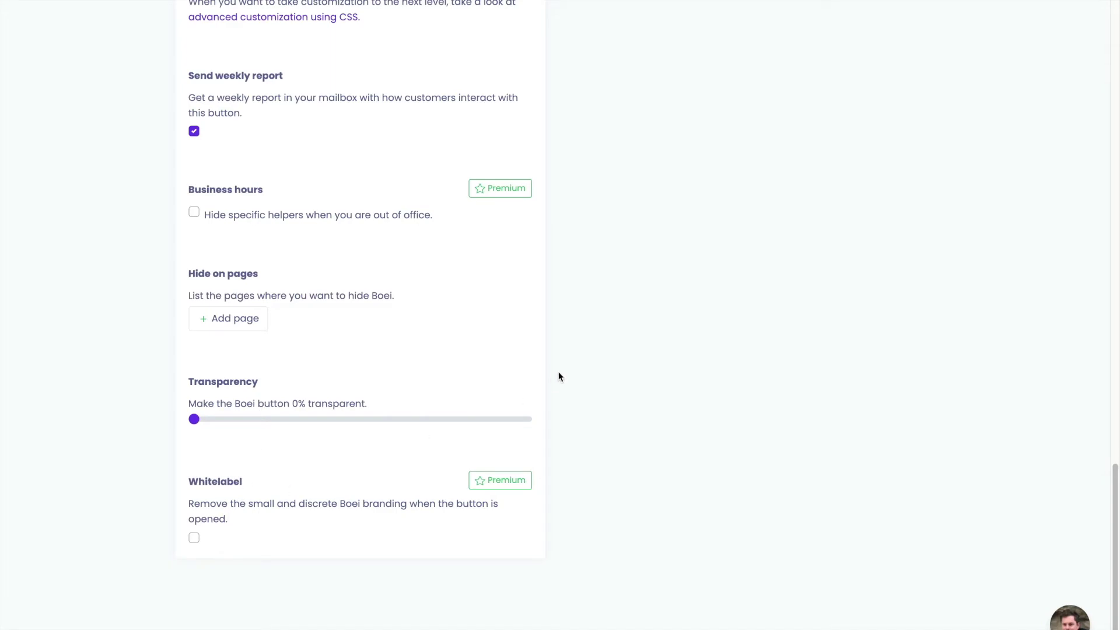
Start a new helper of type Instagram for Button B and title it "Instragram"
scroll(558, 376, "up", 1)
scroll(559, 377, "up", 10)
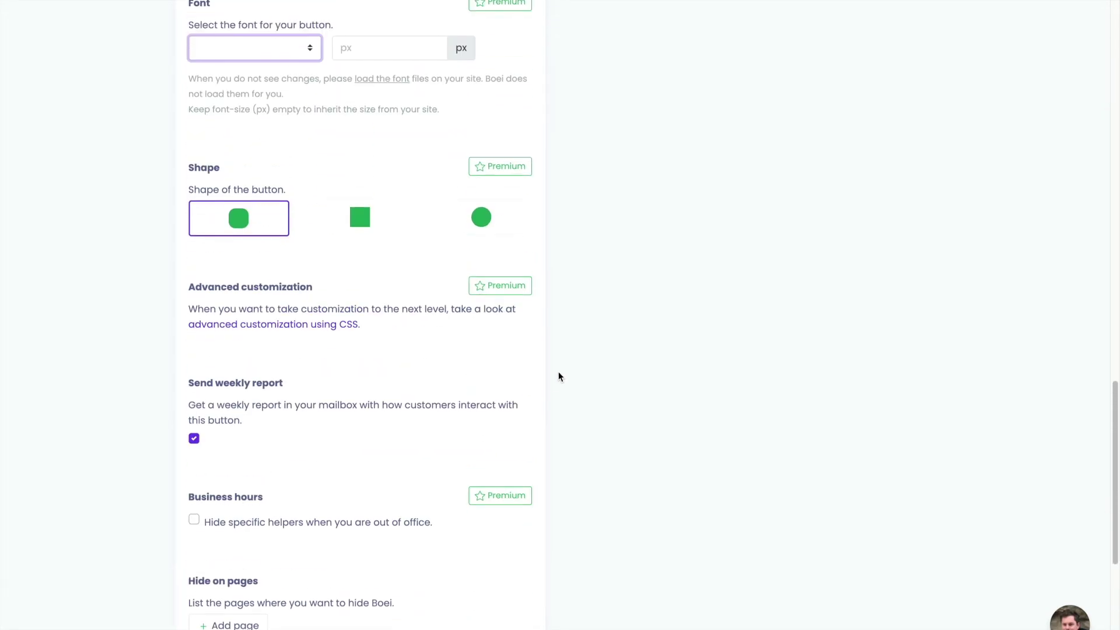
scroll(558, 376, "up", 14)
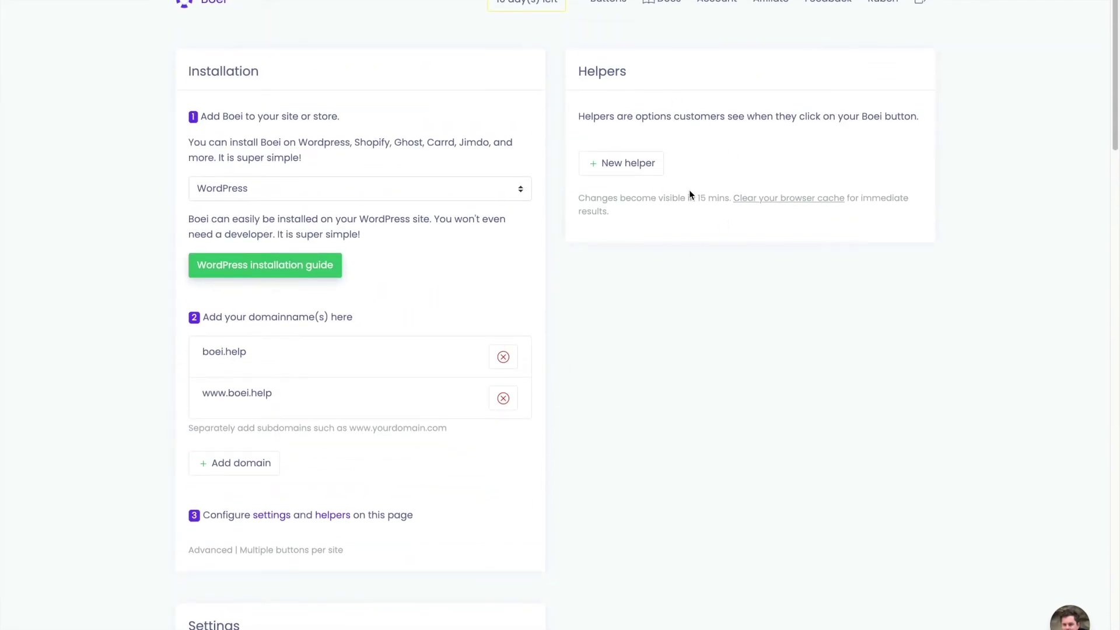
left_click(647, 162)
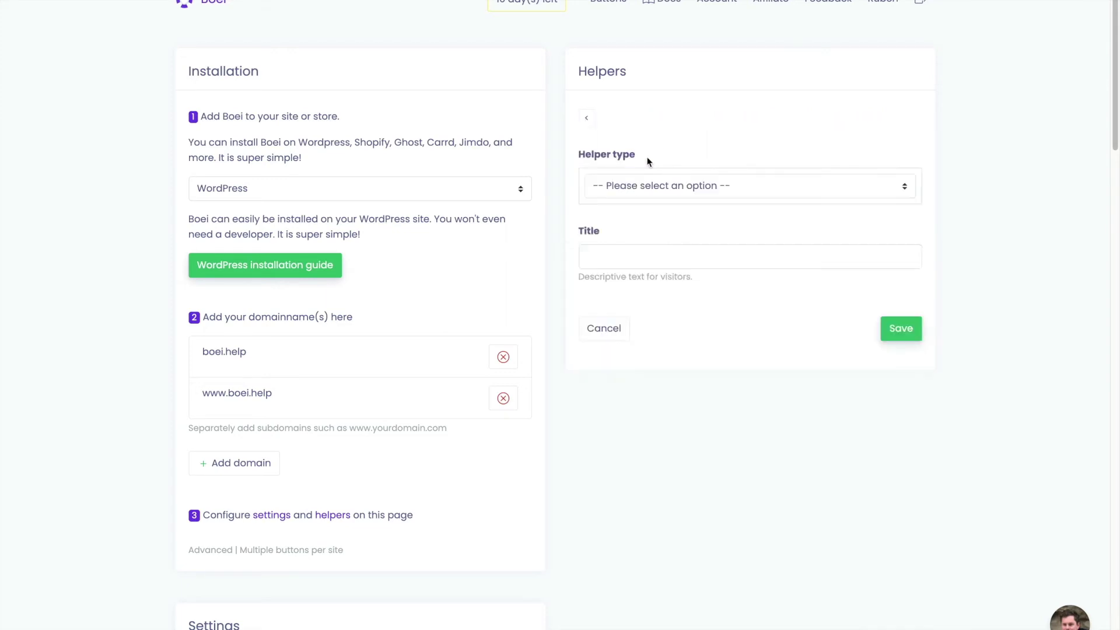
left_click(672, 184)
scroll(696, 265, "down", 5)
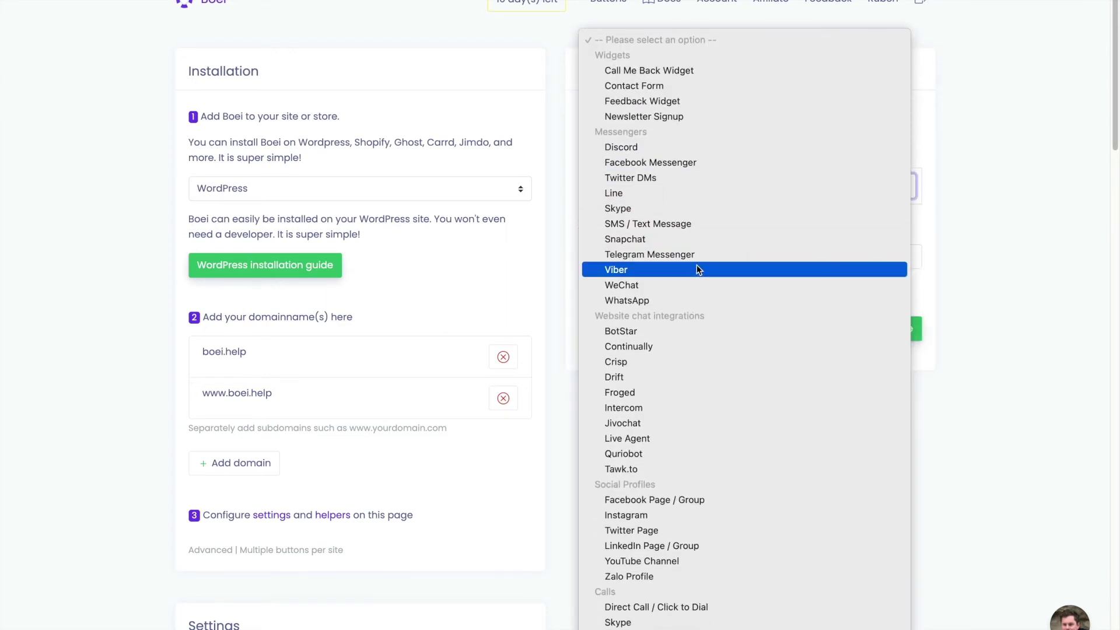
scroll(697, 269, "down", 3)
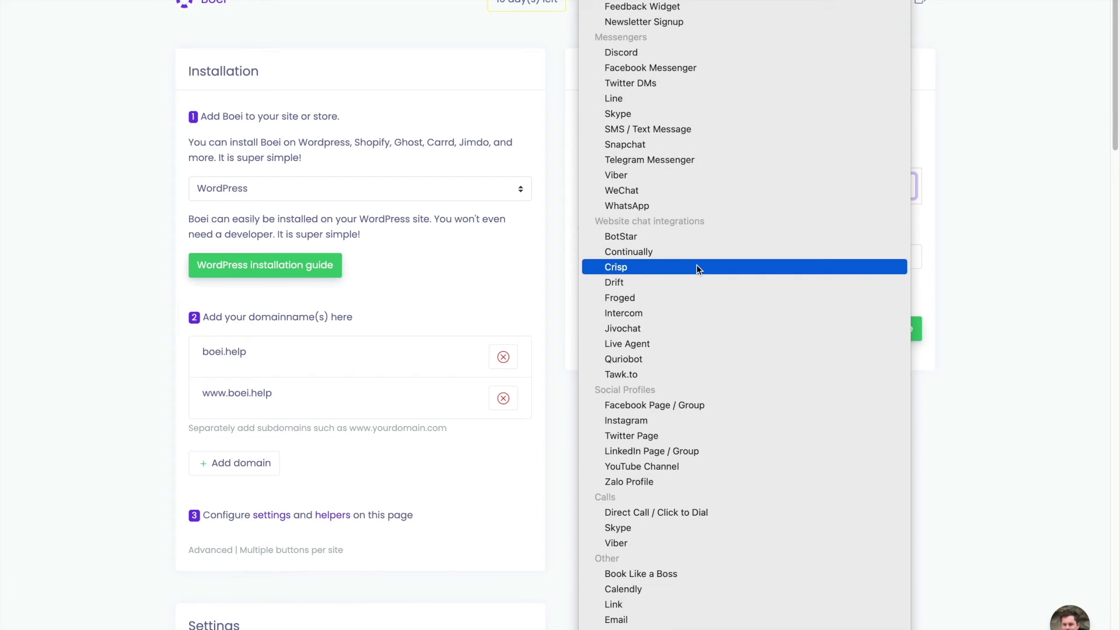
left_click(677, 422)
left_click(689, 316)
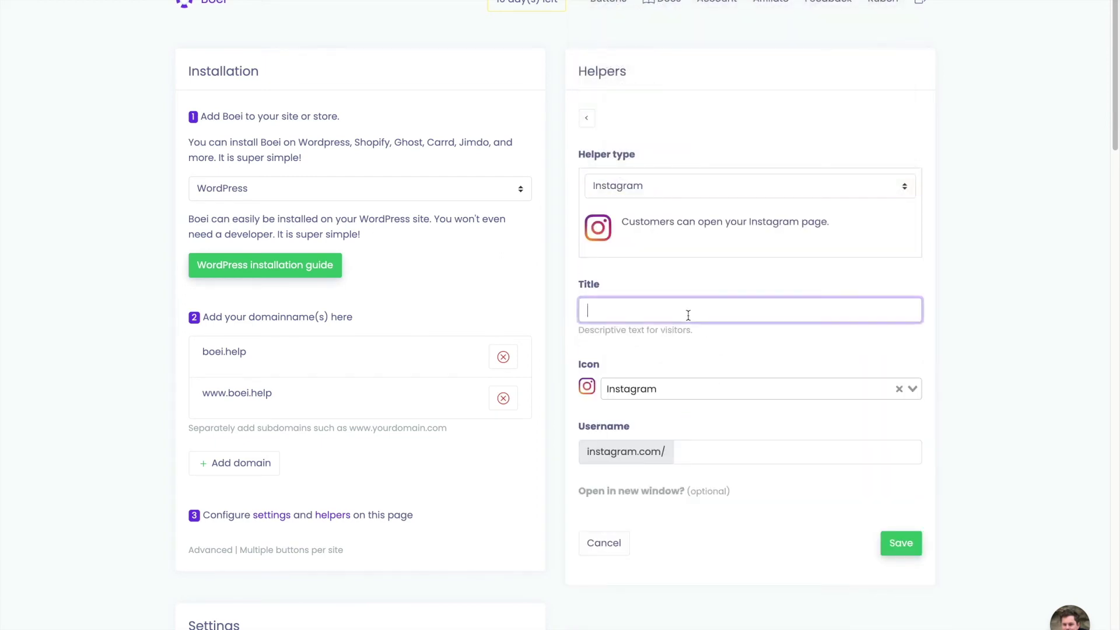
type("Instragram")
Change the Instagram helper's icon to Assessment and view the contact options in the site's own chat button
left_click(698, 393)
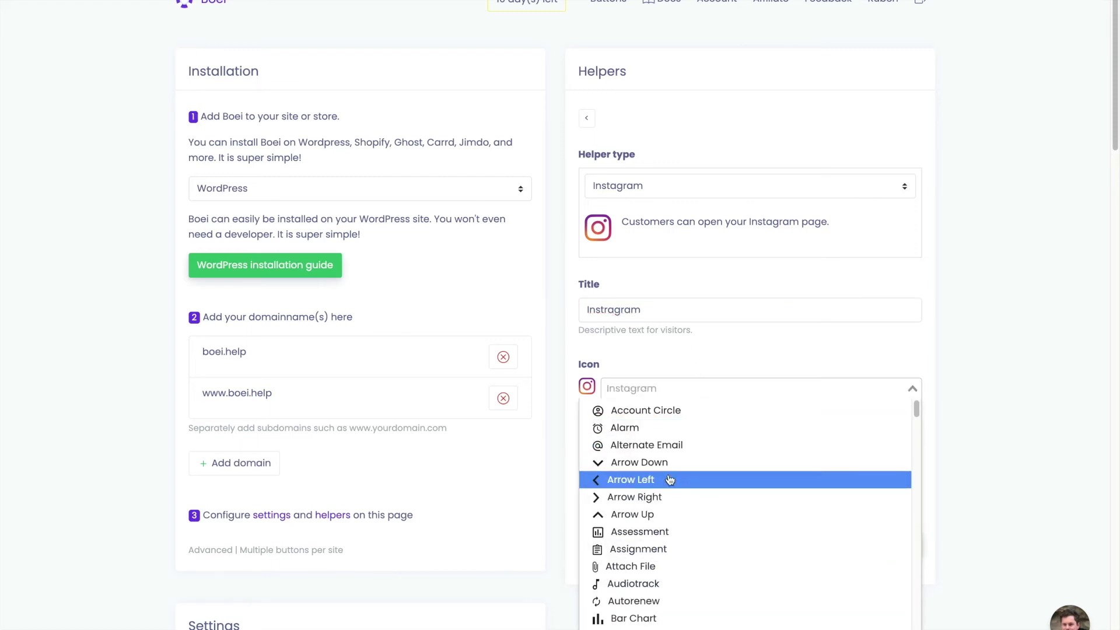
left_click(665, 528)
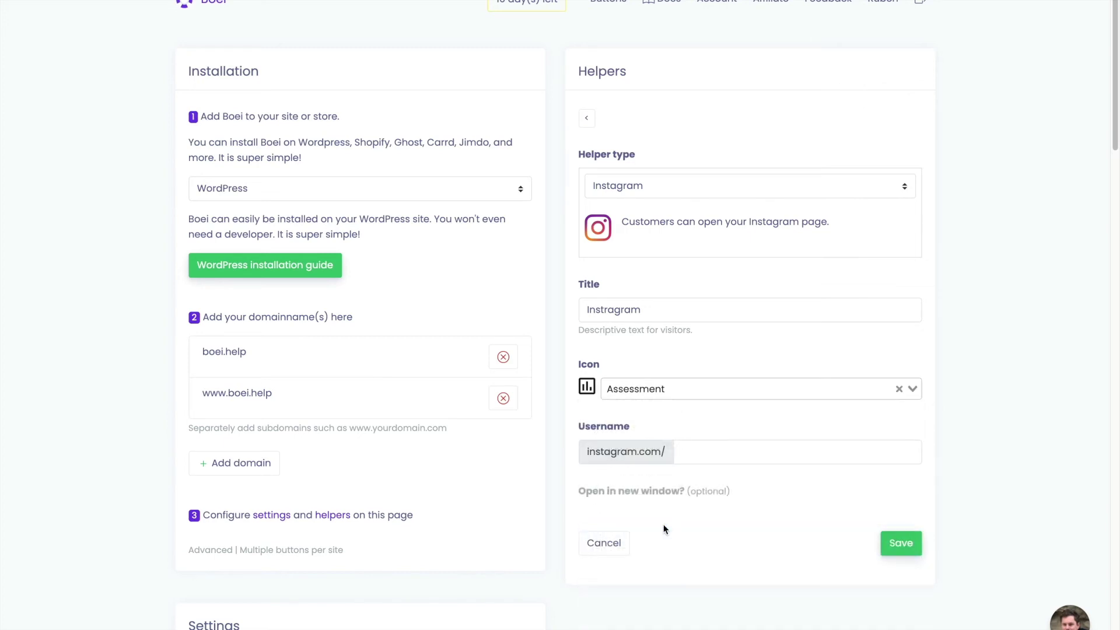
left_click(1069, 617)
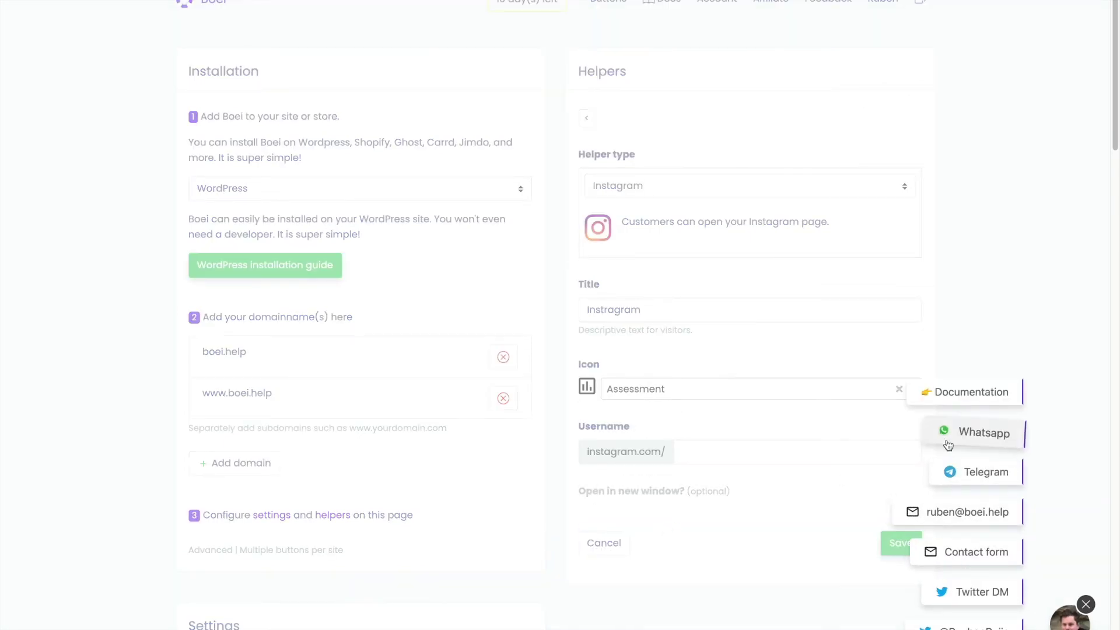
left_click(967, 310)
Enter the Instagram username for the helper and save it
left_click(736, 451)
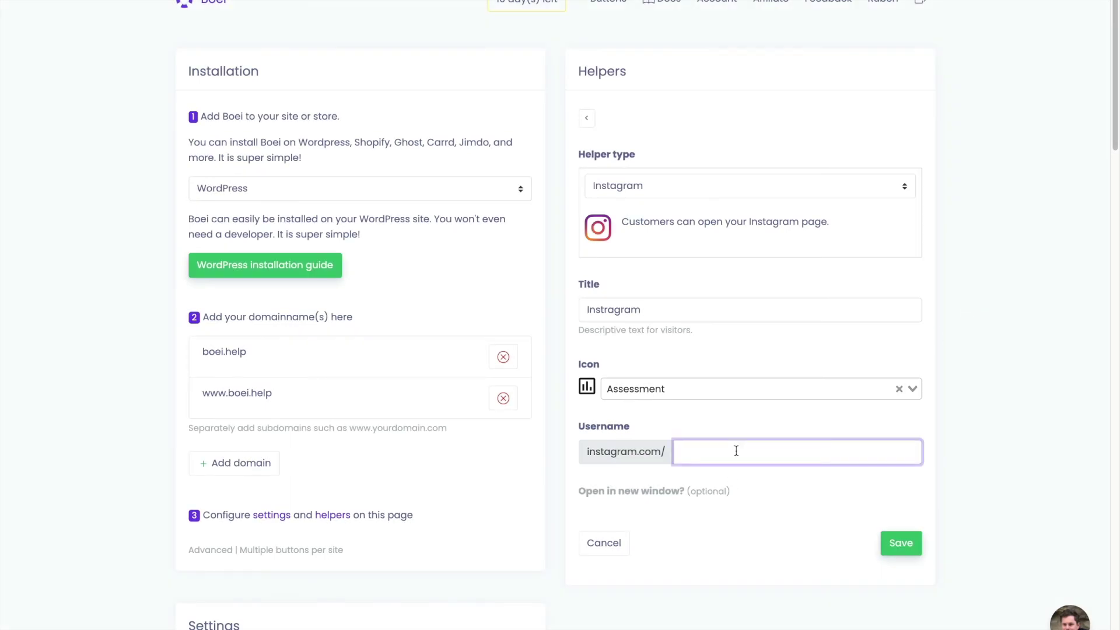
type("ruben")
left_click(775, 473)
left_click(897, 542)
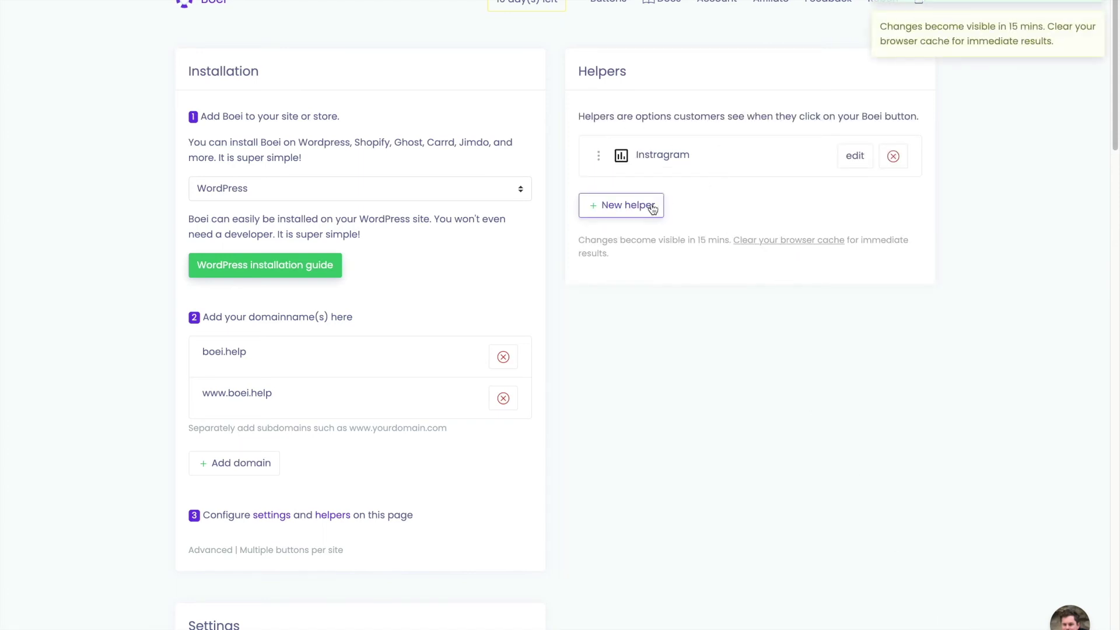
Start another new helper of type Contact Form and title it "Contact"
left_click(625, 205)
left_click(666, 191)
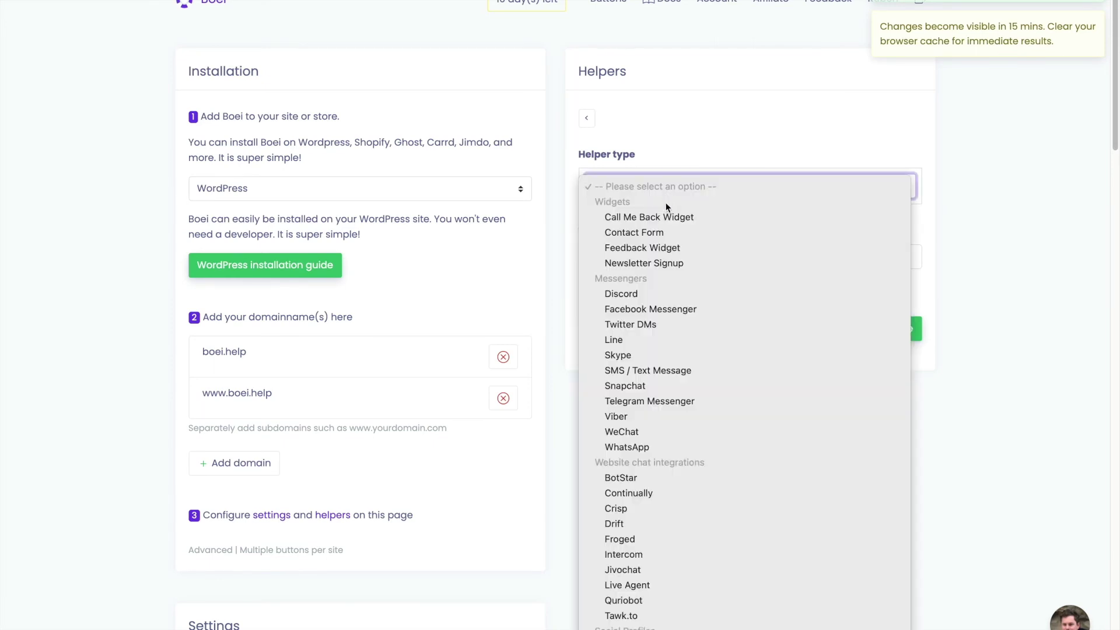
left_click(666, 232)
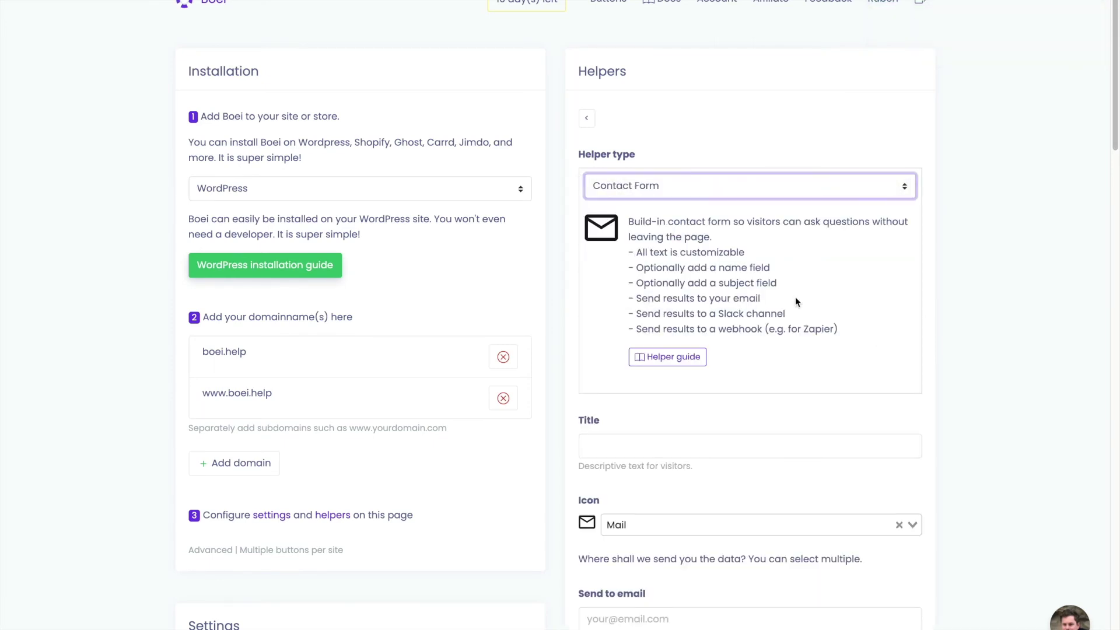
scroll(795, 296, "down", 2)
left_click(815, 320)
type("Contact")
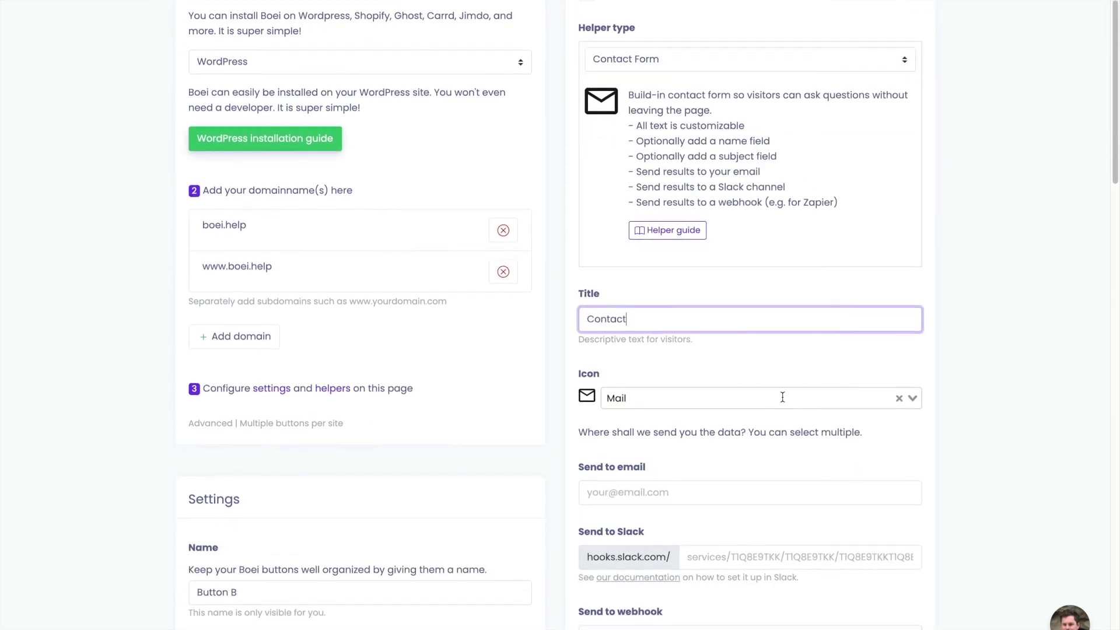
Fill in the e-mail address that receives the contact form's submitted data
scroll(782, 393, "down", 2)
left_click(746, 371)
left_click(706, 335)
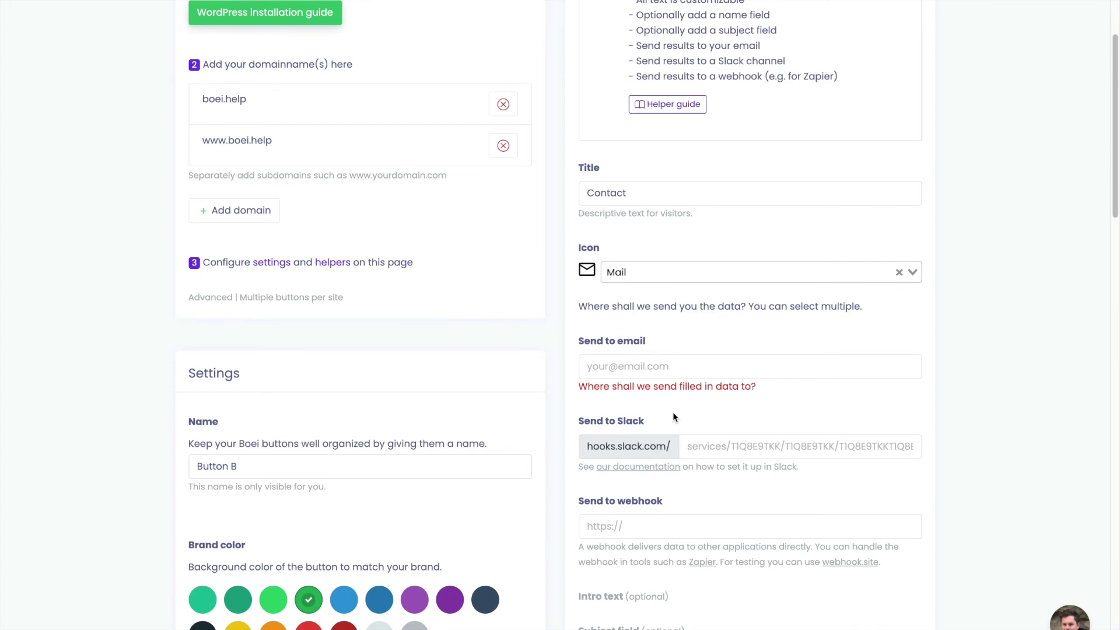
left_click(658, 377)
type("your@mail.com")
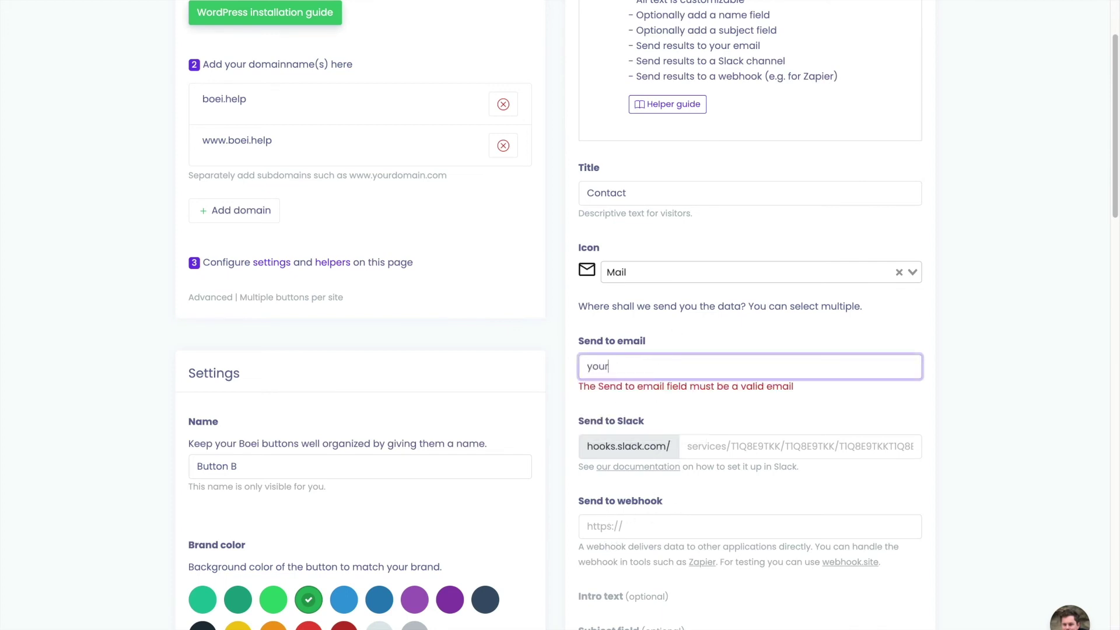
Check the contact form's optional intro text and subject field, leave their defaults, and save the helper
scroll(810, 380, "down", 6)
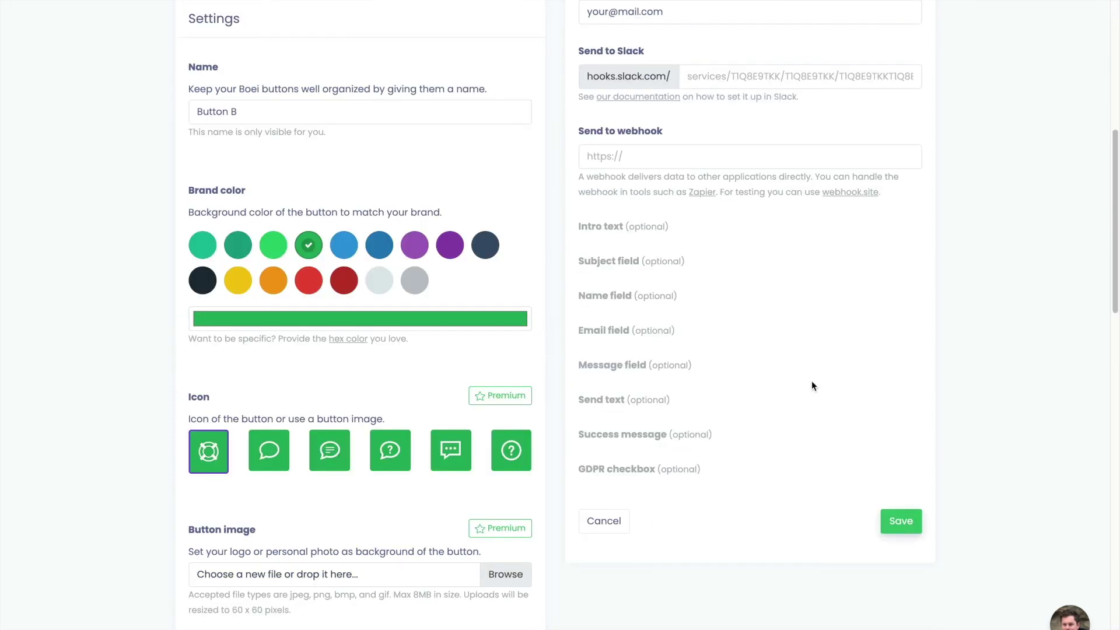
left_click(614, 231)
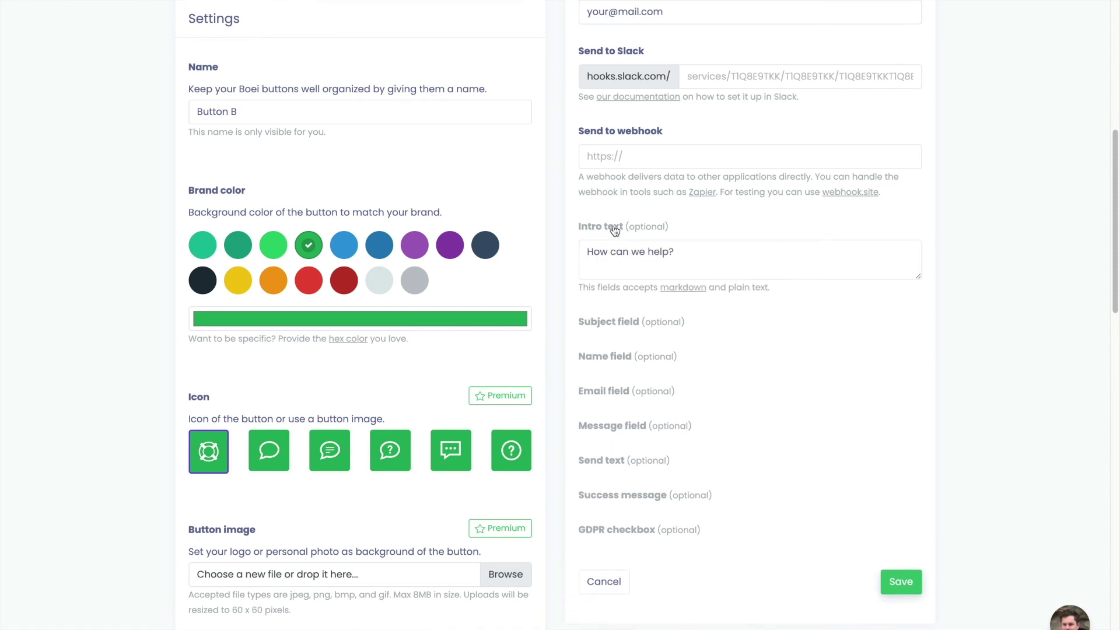
left_click(614, 231)
left_click(611, 265)
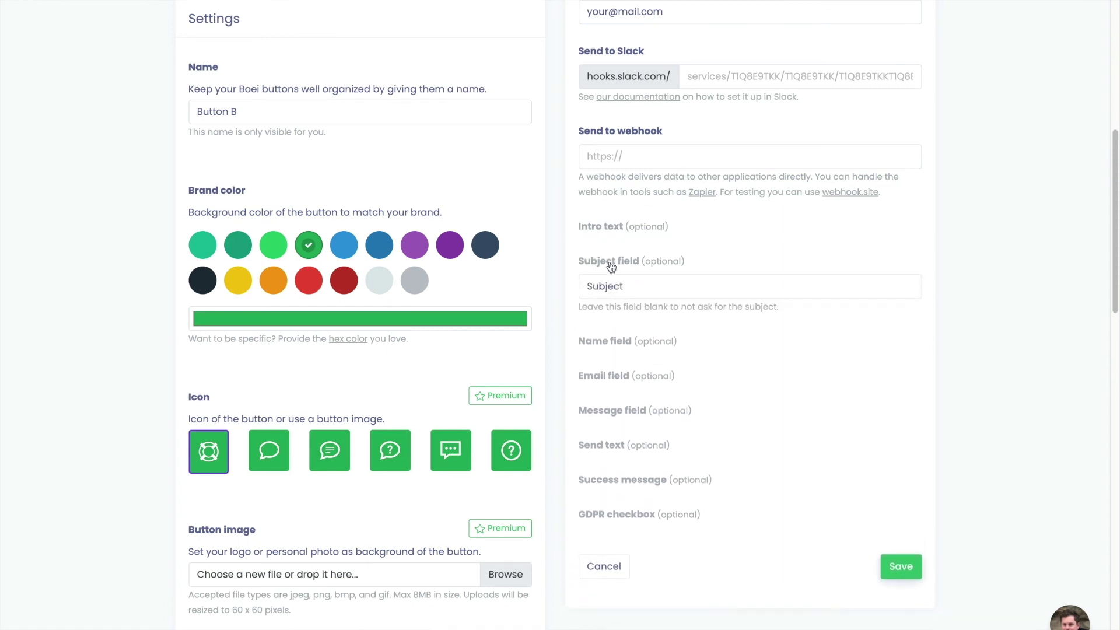
left_click(610, 262)
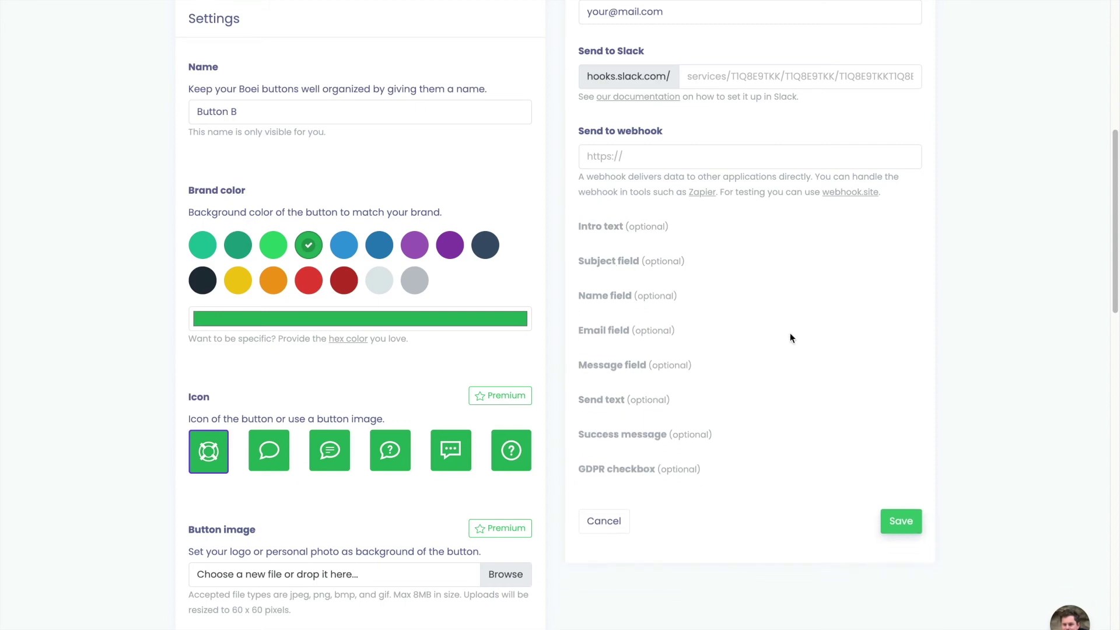
left_click(919, 525)
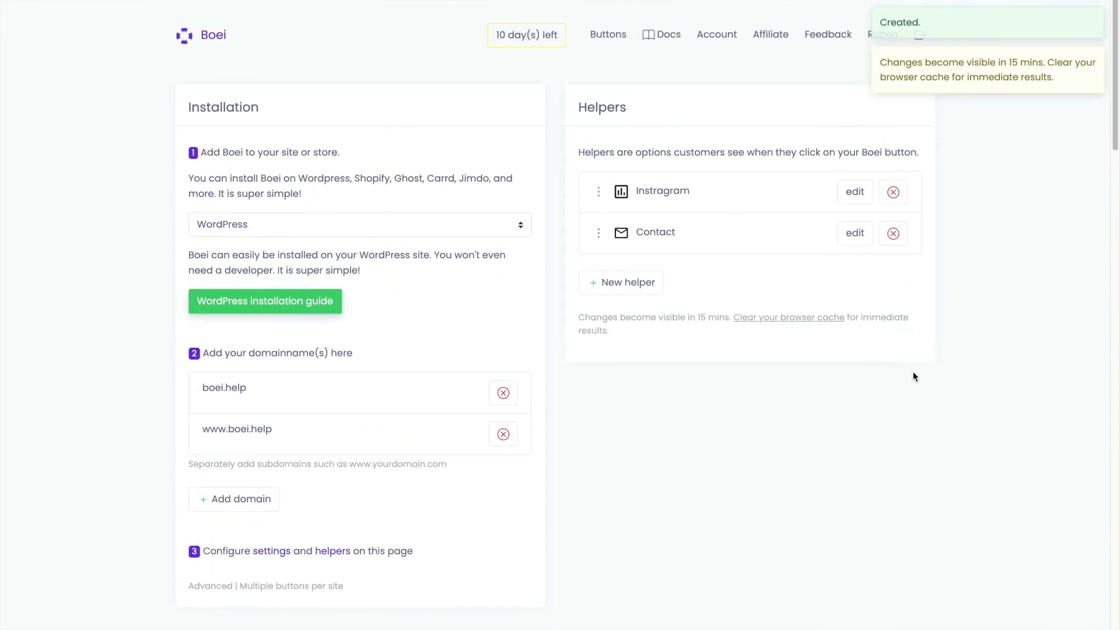
Open the overview of all buttons and examine Button A's interactions chart and the support chat button's contact options
scroll(914, 376, "down", 1)
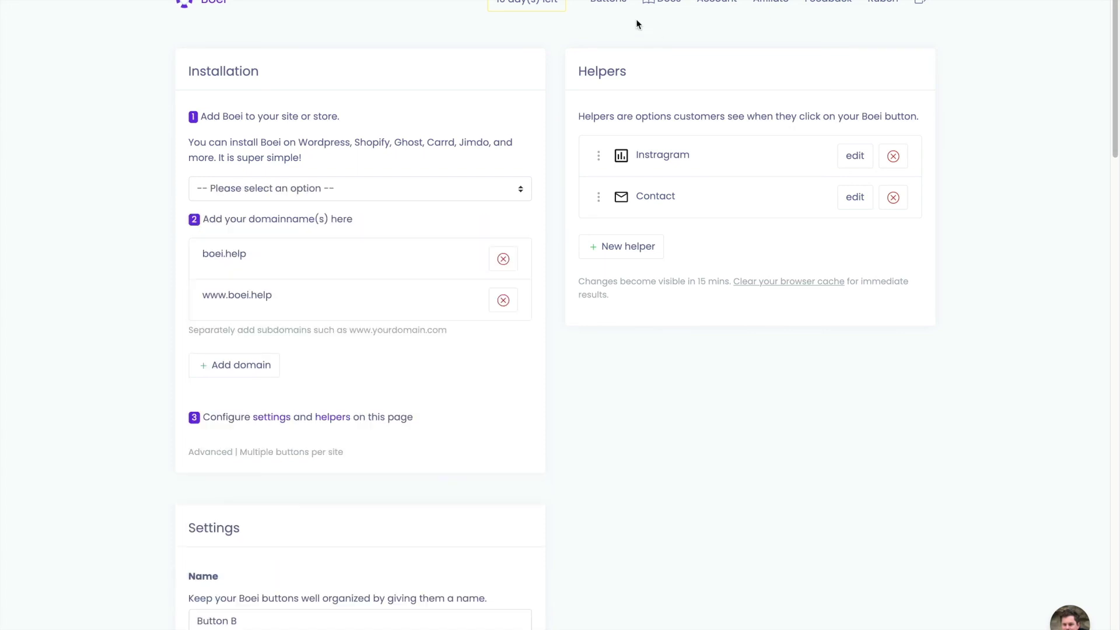
left_click(619, 6)
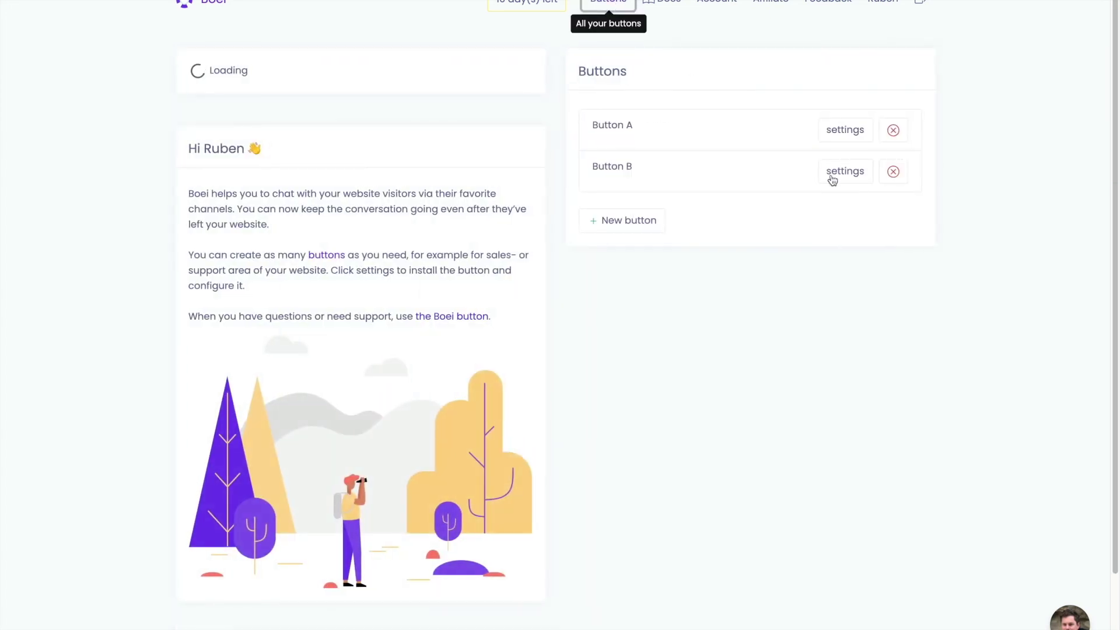
left_click(1014, 172)
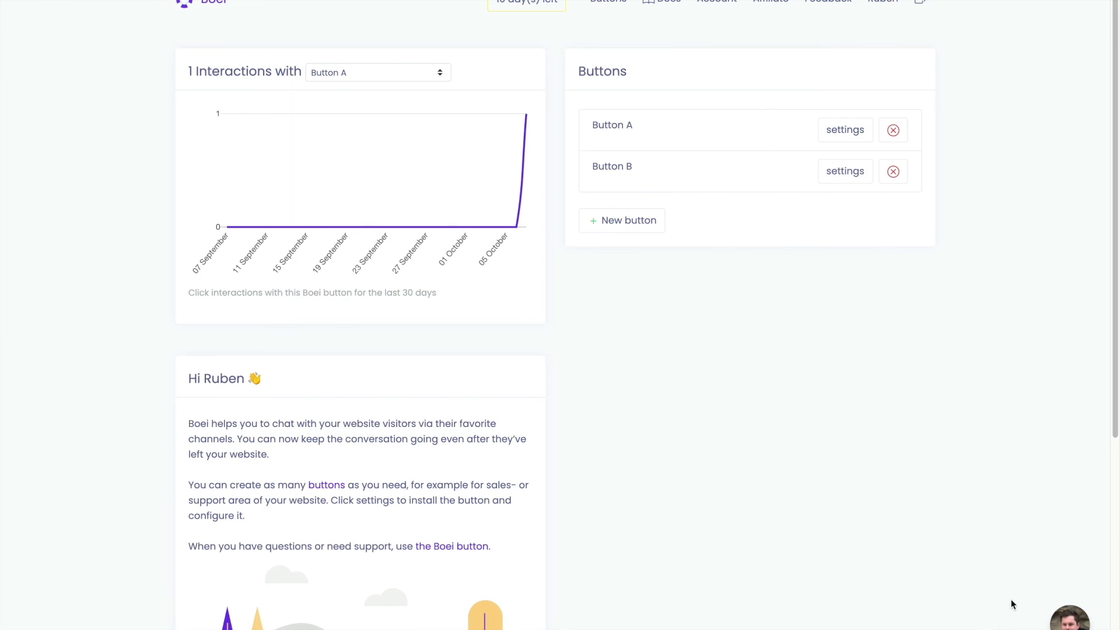
left_click(1062, 622)
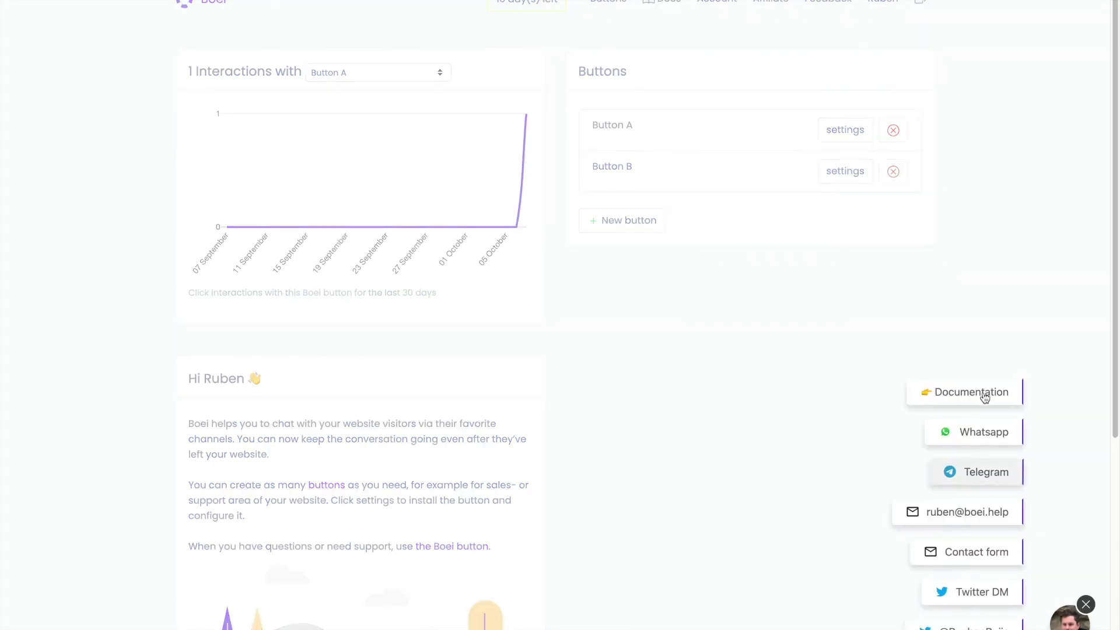
left_click(890, 332)
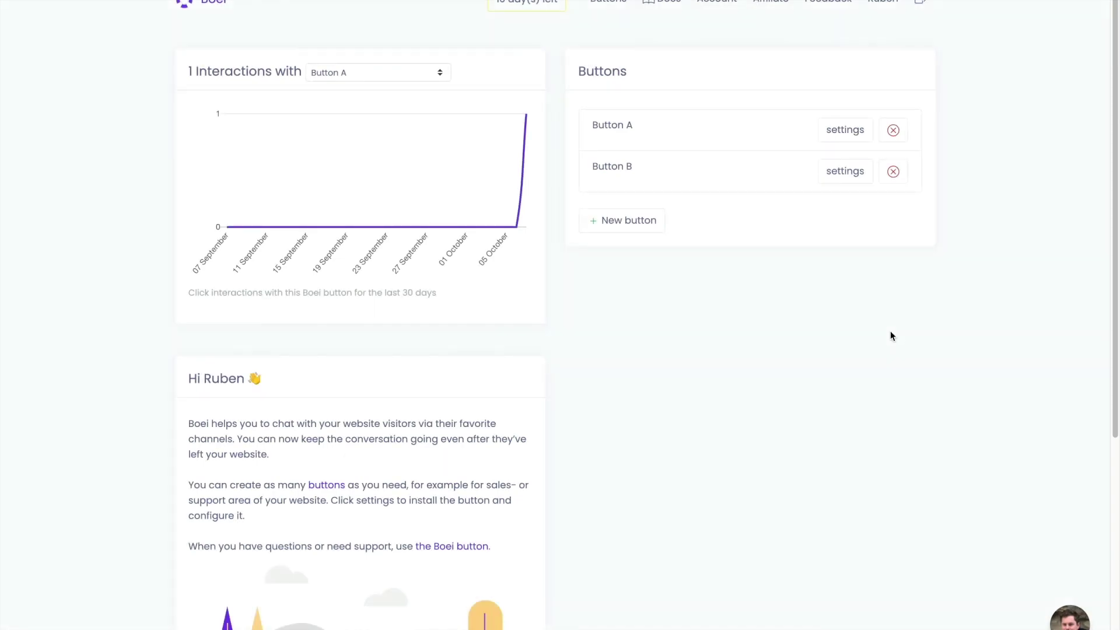